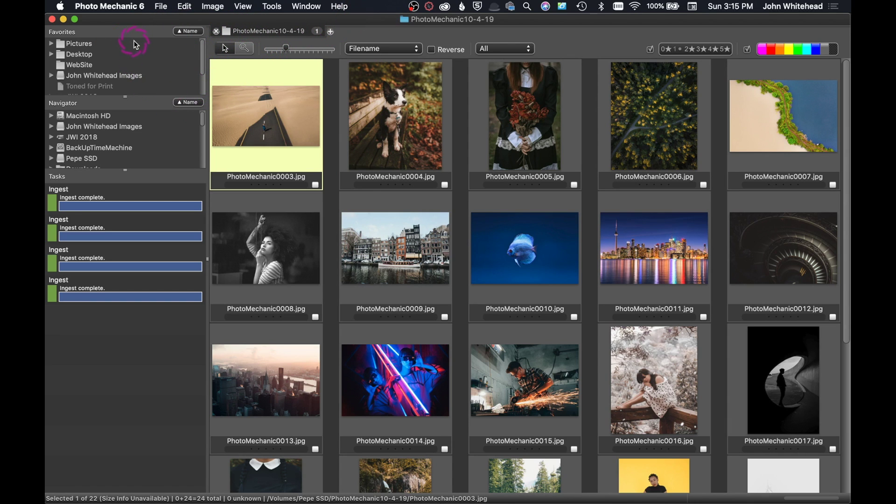
Preview the desert road photo PhotoMechanic0003, step to the next photo, then reselect 0003
{"action": "mouse_move", "coordinate": [240, 176]}
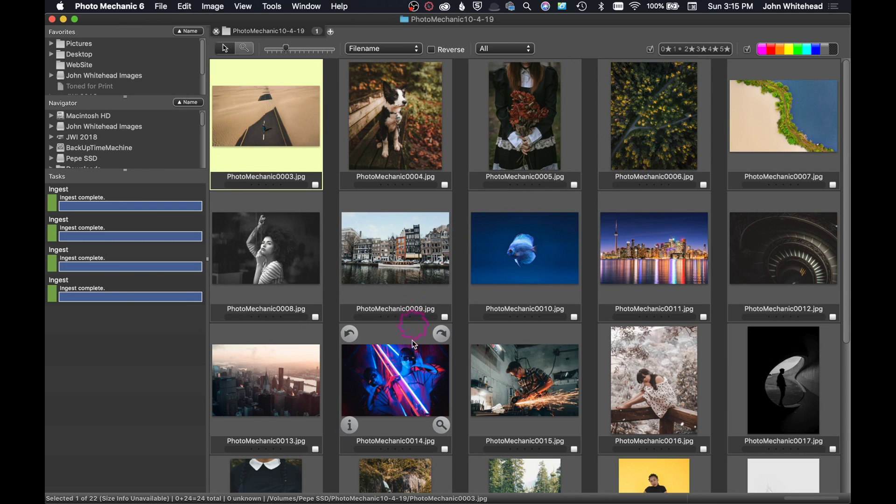
{"action": "scroll", "coordinate": [438, 359], "scroll_direction": "down", "scroll_amount": 3}
{"action": "scroll", "coordinate": [439, 358], "scroll_direction": "down", "scroll_amount": 3}
{"action": "scroll", "coordinate": [439, 356], "scroll_direction": "up", "scroll_amount": 5}
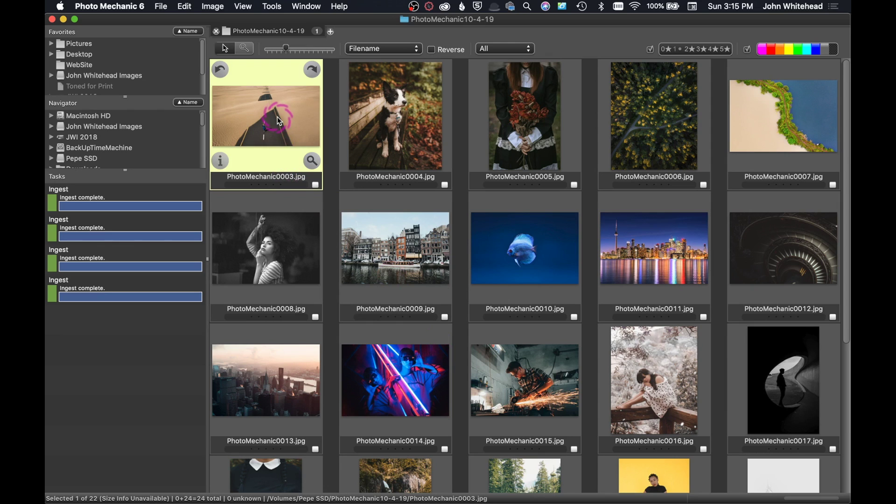
{"action": "double_click", "coordinate": [277, 116]}
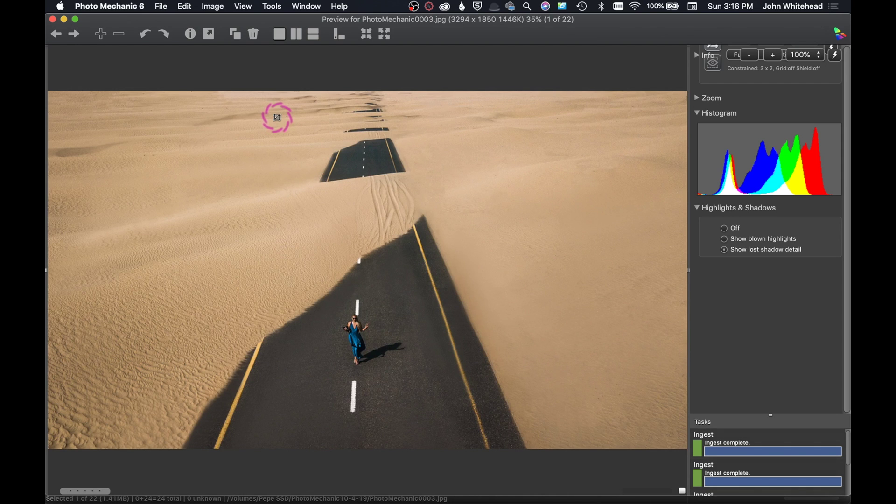
{"action": "key", "text": "Right"}
{"action": "key", "text": "Right"}
{"action": "key", "text": "Right"}
{"action": "key", "text": "Right"}
{"action": "key", "text": "Right"}
{"action": "key", "text": "Right"}
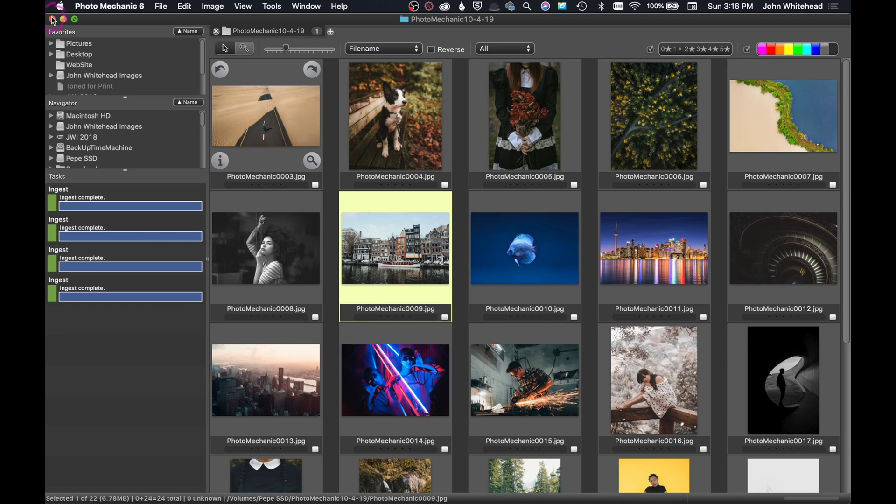
{"action": "key", "text": "Escape"}
{"action": "left_click", "coordinate": [230, 110]}
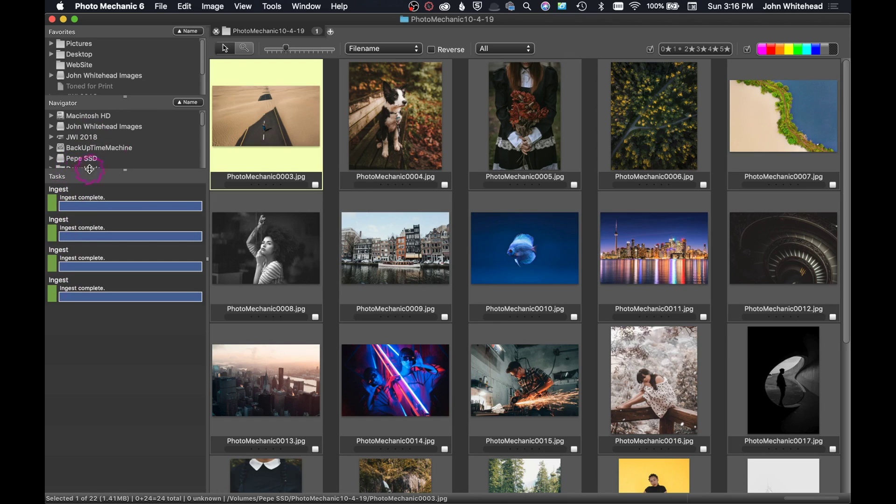
Switch the contact sheet cursor to magnify mode so thumbnail clicks zoom in
{"action": "mouse_move", "coordinate": [317, 119]}
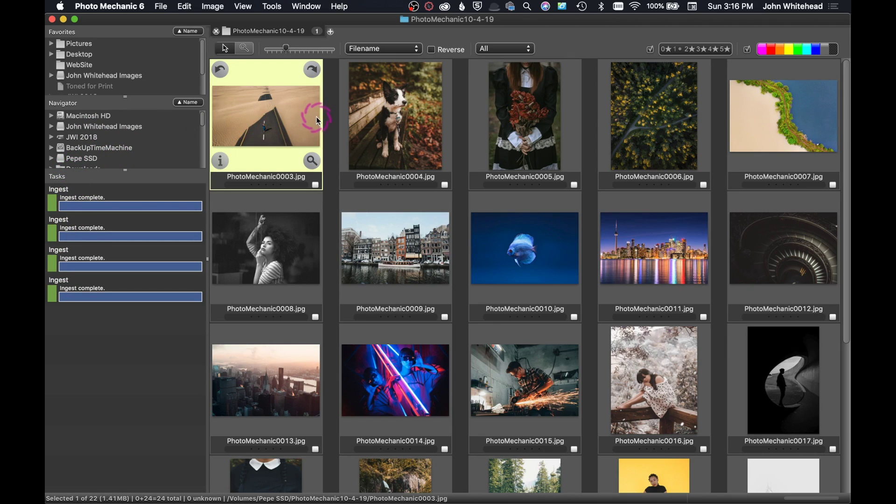
{"action": "left_click", "coordinate": [246, 49]}
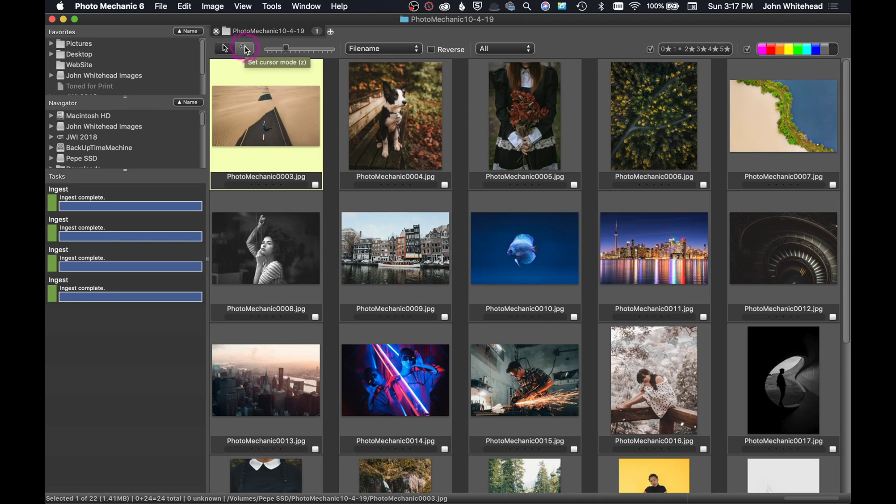
{"action": "left_click", "coordinate": [250, 77]}
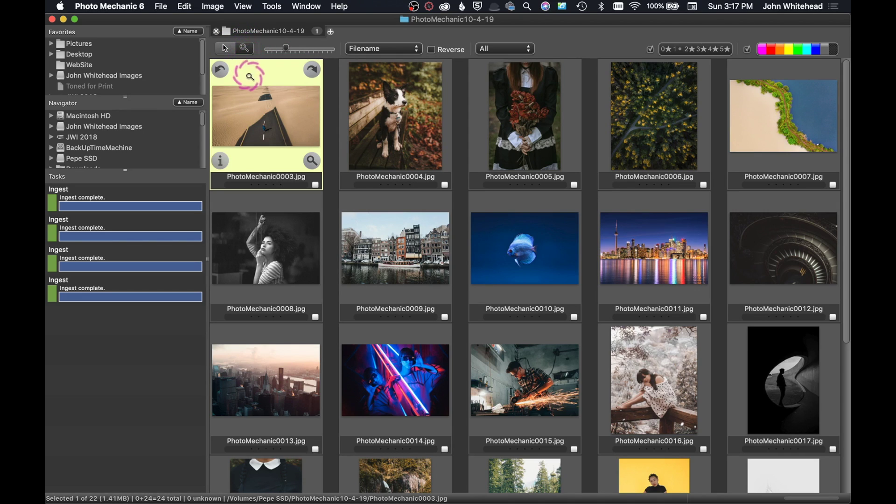
Loupe into the desert road photo to inspect the woman, then resize the contact sheet thumbnails
{"action": "left_click", "coordinate": [263, 113]}
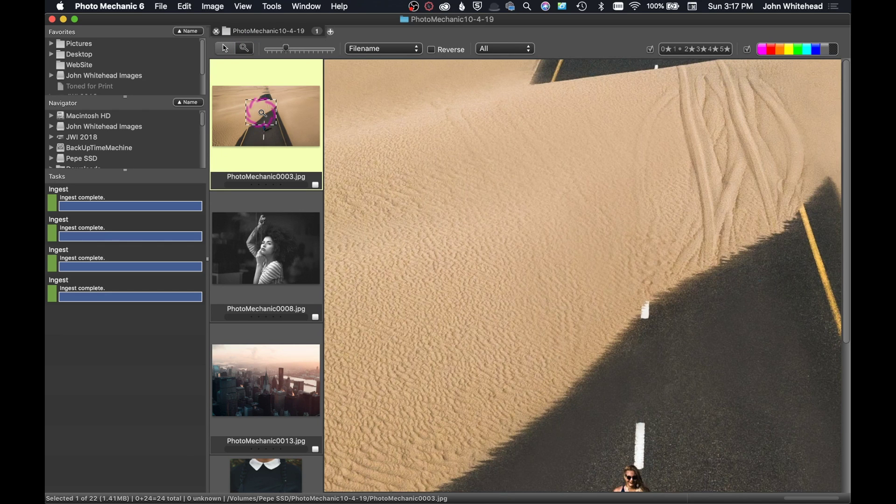
{"action": "left_click_drag", "start_coordinate": [263, 113], "coordinate": [270, 127]}
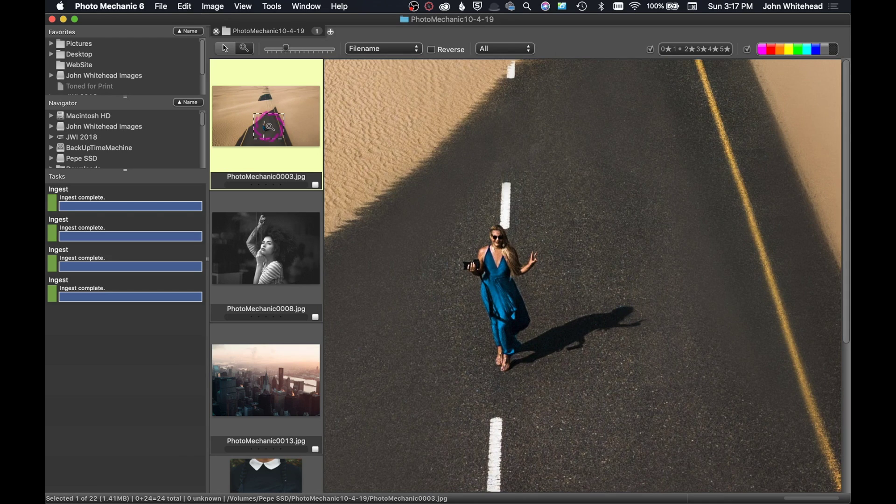
{"action": "left_click_drag", "start_coordinate": [268, 126], "coordinate": [268, 126]}
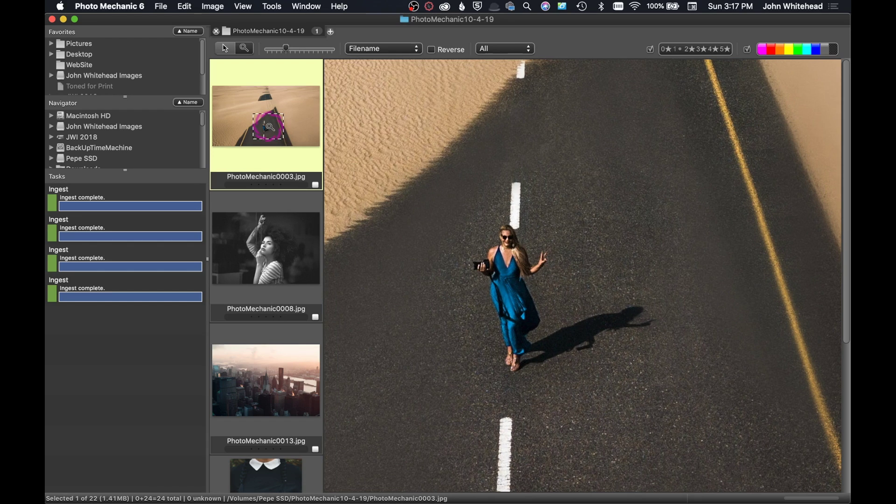
{"action": "left_click_drag", "start_coordinate": [268, 127], "coordinate": [269, 127]}
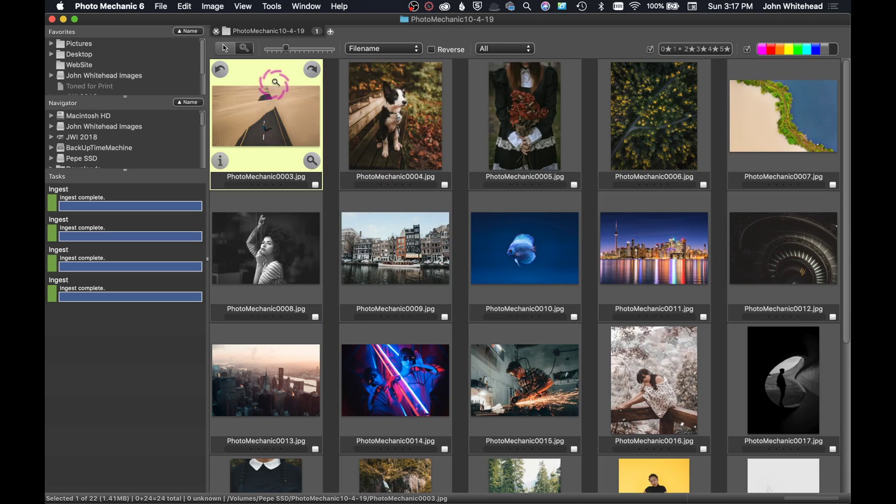
{"action": "mouse_move", "coordinate": [288, 51]}
{"action": "left_mouse_down"}
{"action": "mouse_move", "coordinate": [267, 52]}
{"action": "mouse_move", "coordinate": [298, 55]}
{"action": "left_mouse_up"}
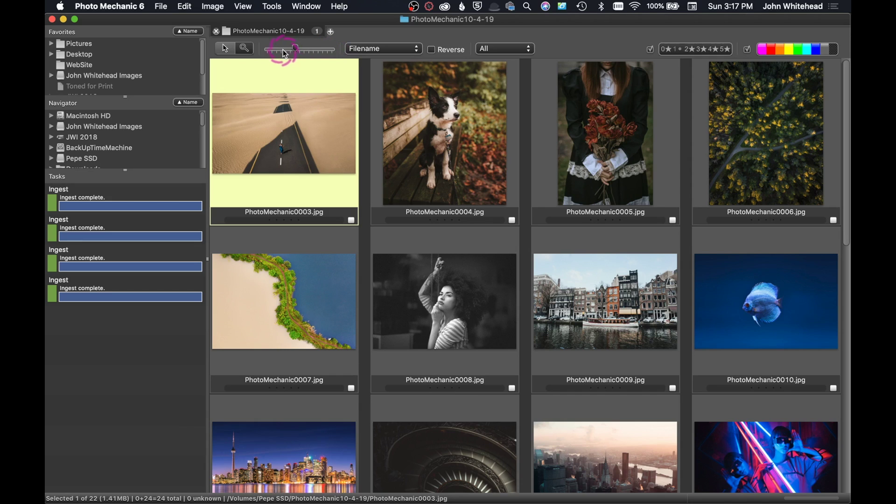
Keep the contact sheet sorted by Filename and filtered to show All photos
{"action": "left_click", "coordinate": [403, 50]}
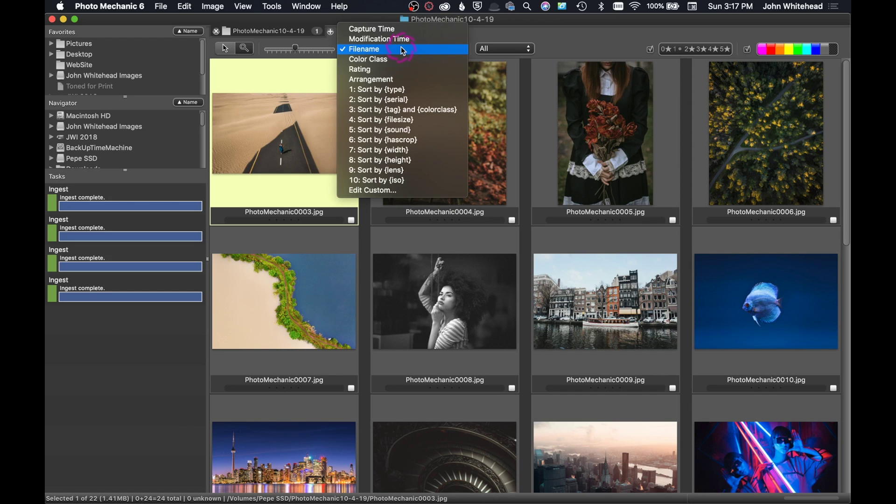
{"action": "left_click", "coordinate": [403, 49]}
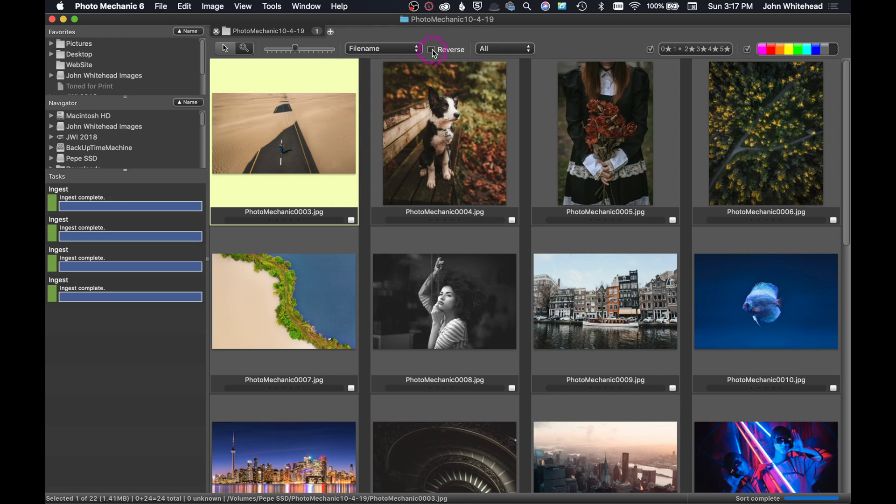
{"action": "left_click", "coordinate": [518, 49]}
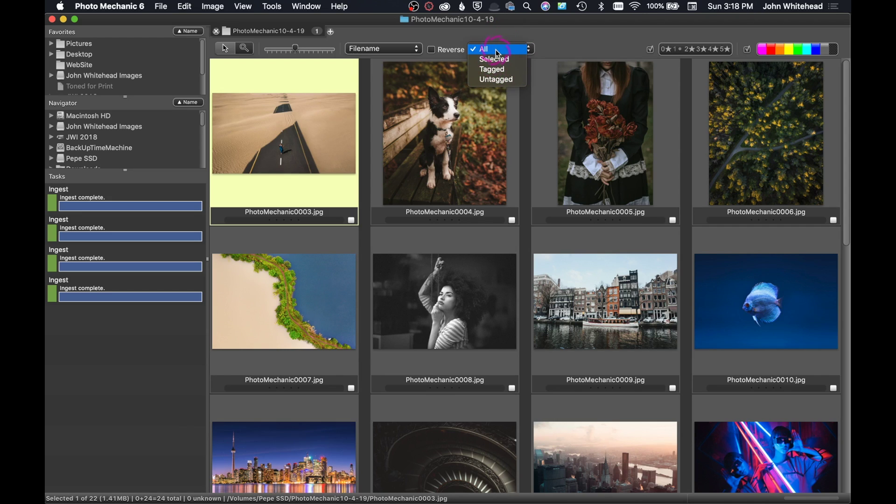
{"action": "left_click", "coordinate": [495, 50]}
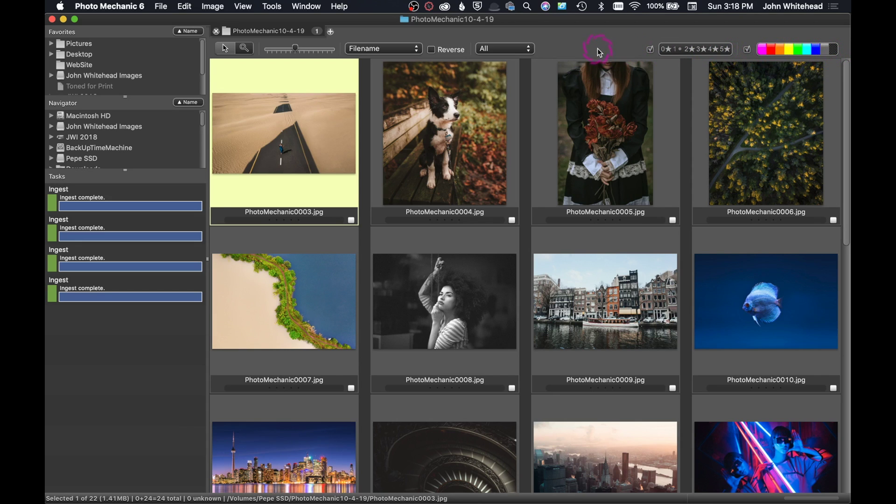
{"action": "mouse_move", "coordinate": [218, 69]}
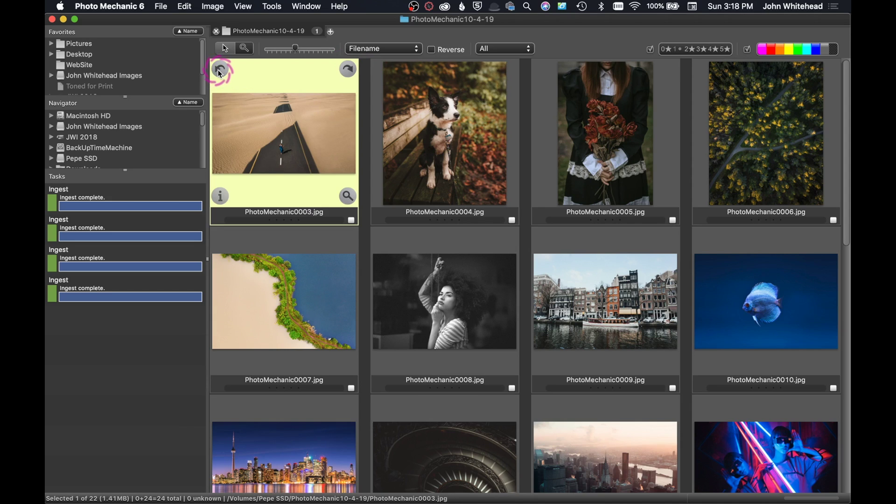
{"action": "left_click", "coordinate": [220, 71]}
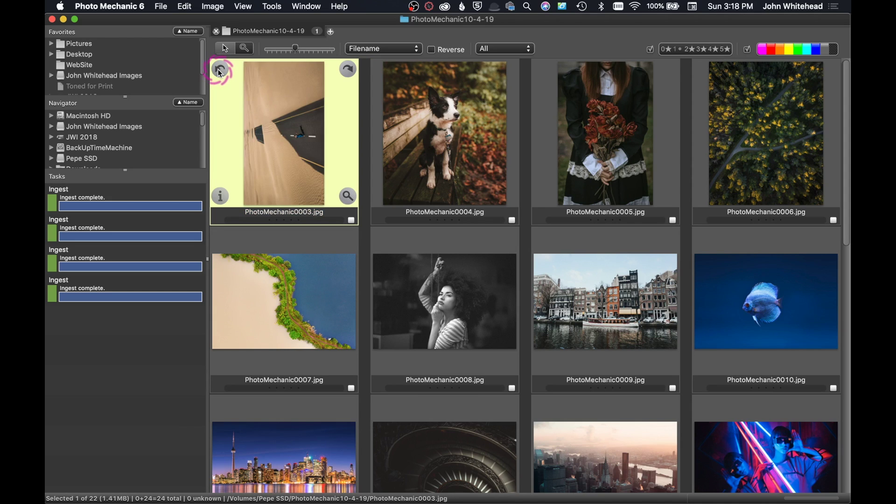
{"action": "left_click", "coordinate": [220, 71]}
{"action": "left_click", "coordinate": [220, 71]}
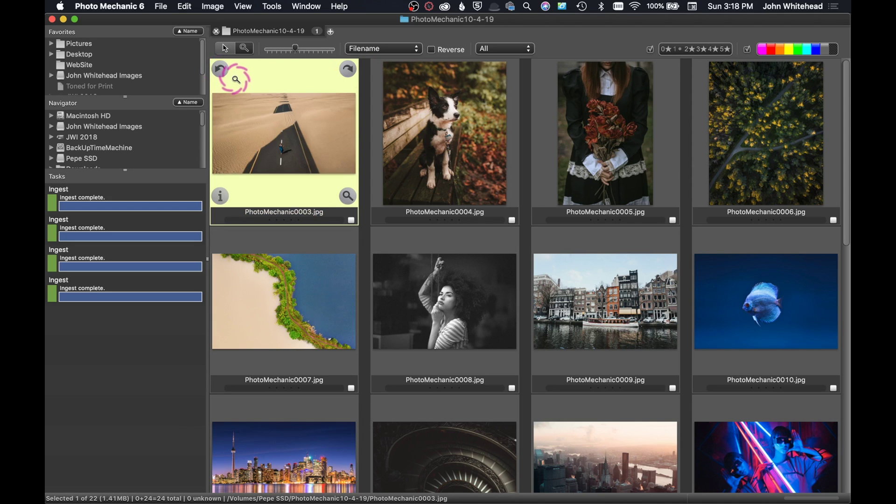
{"action": "left_click", "coordinate": [220, 196]}
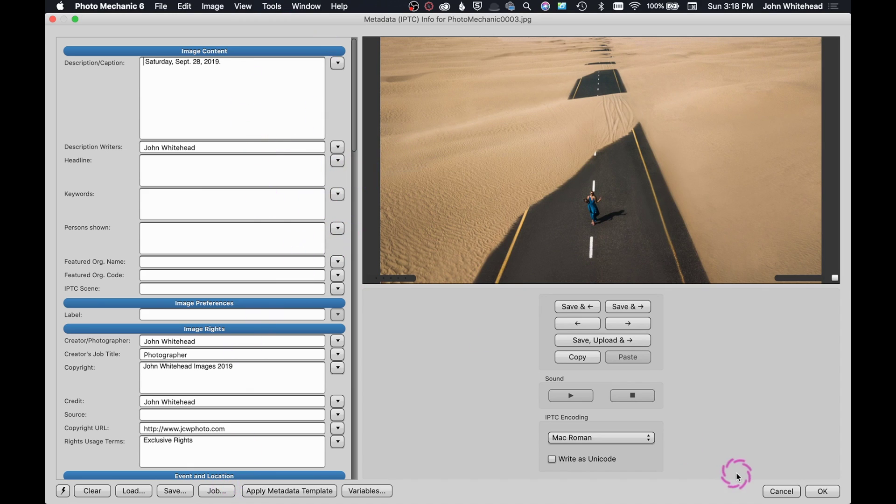
{"action": "left_click", "coordinate": [822, 491]}
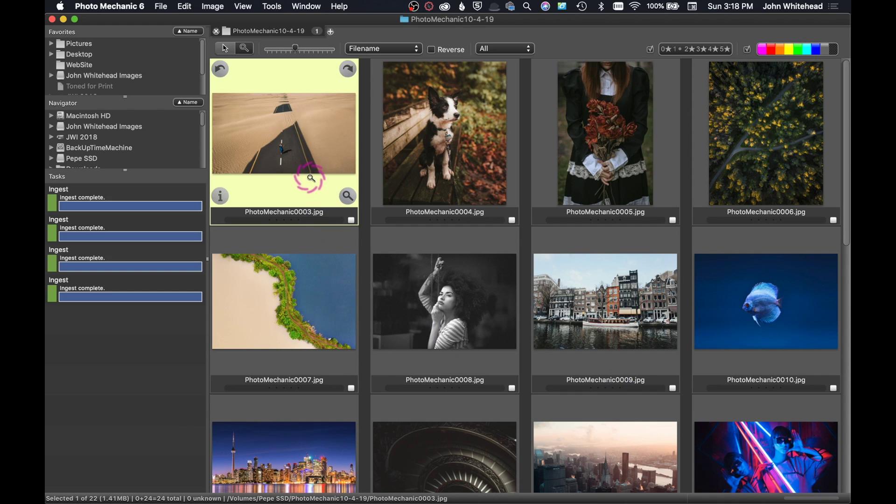
{"action": "left_click", "coordinate": [347, 196]}
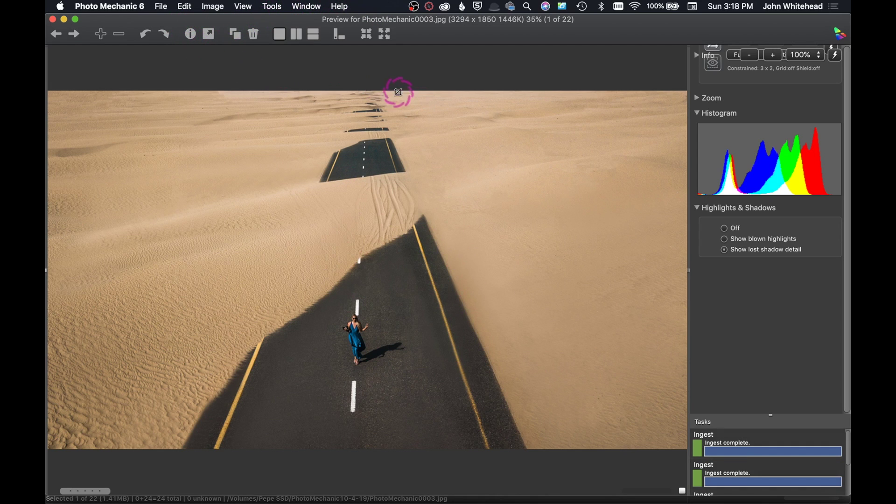
Step forward and back through the preview, return to PhotoMechanic0003, and view its IPTC metadata
{"action": "left_click", "coordinate": [78, 37]}
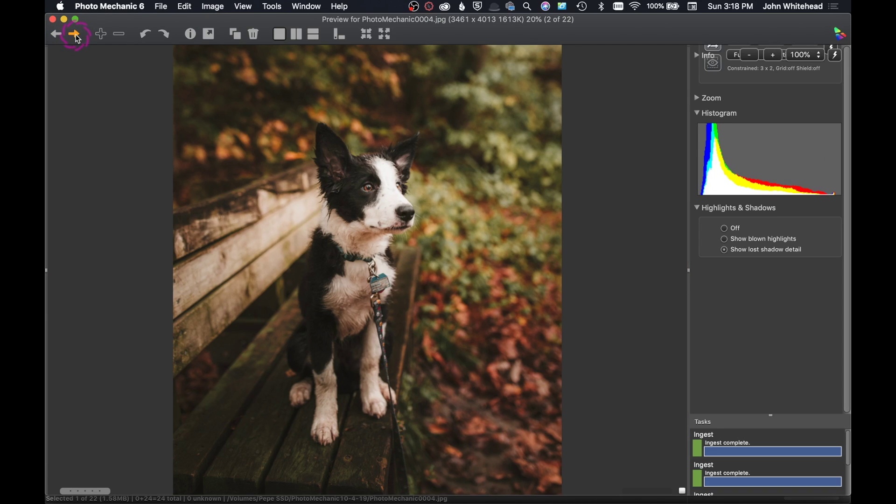
{"action": "left_click", "coordinate": [78, 37]}
{"action": "left_click", "coordinate": [57, 36]}
{"action": "left_click", "coordinate": [57, 35]}
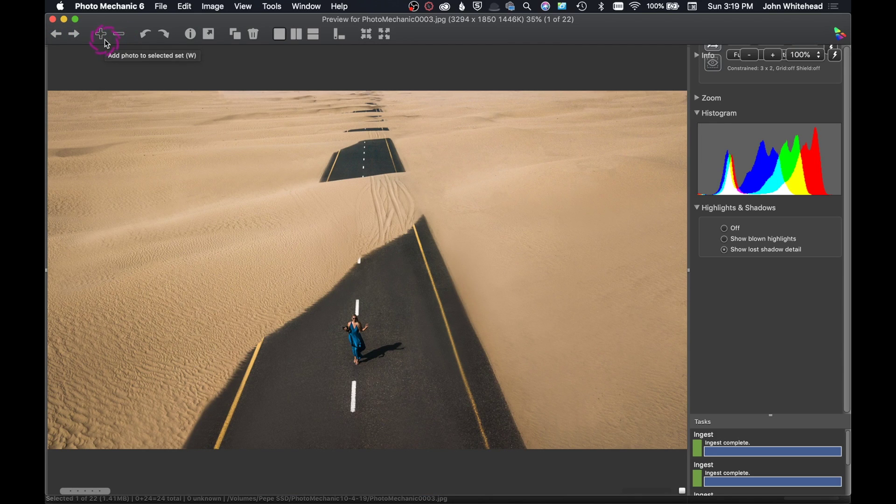
{"action": "key", "text": "Right"}
{"action": "key", "text": "Right"}
{"action": "key", "text": "Left"}
{"action": "key", "text": "Left"}
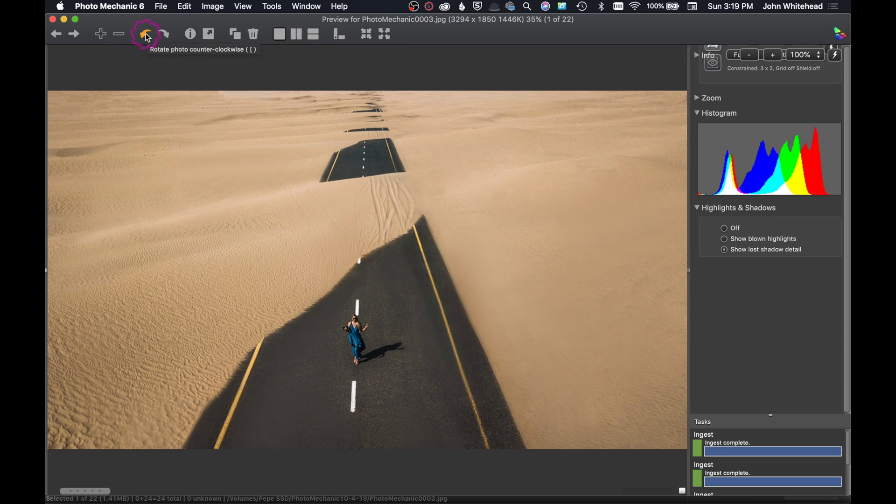
{"action": "left_click", "coordinate": [191, 37]}
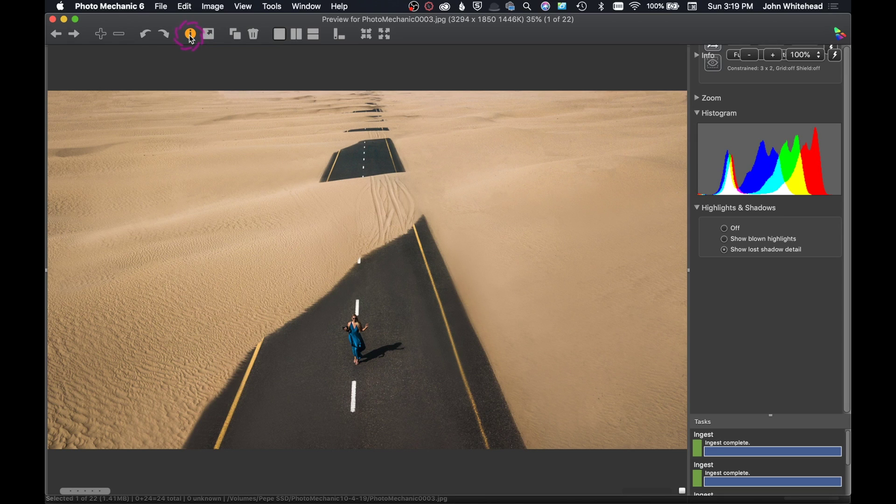
{"action": "left_click", "coordinate": [51, 19]}
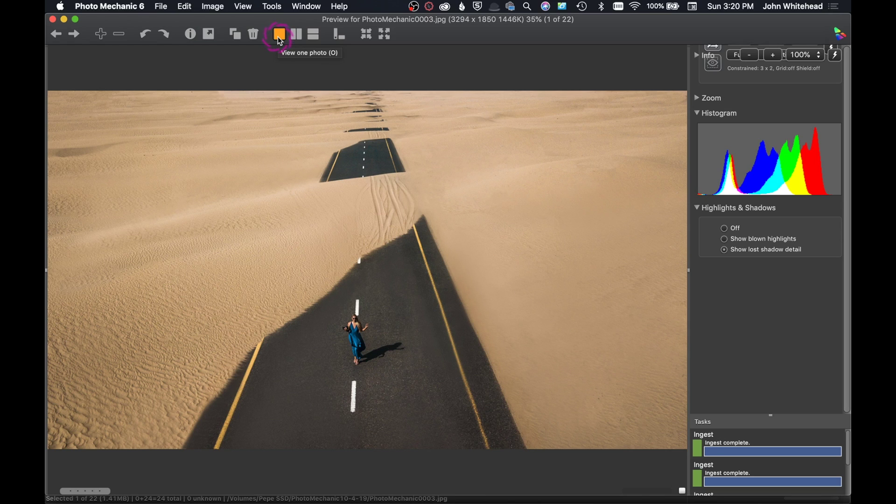
Compare the desert road and dog photos side by side, then return to single view
{"action": "left_click", "coordinate": [296, 39]}
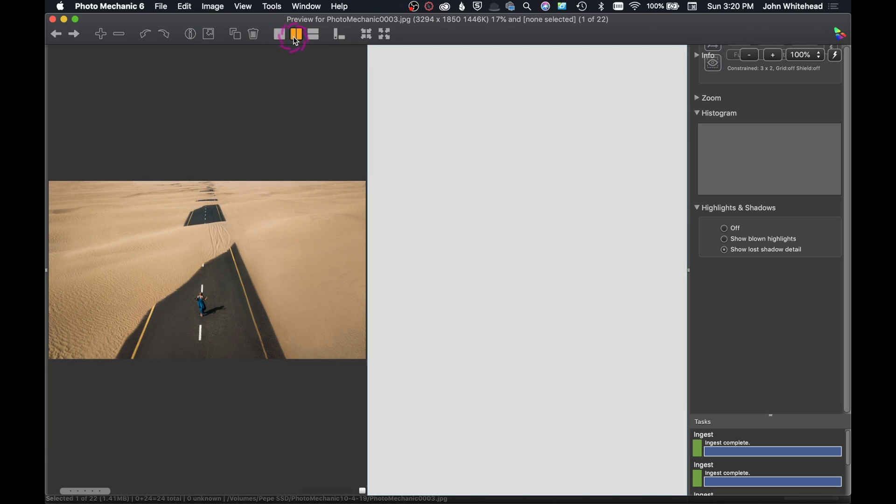
{"action": "left_click", "coordinate": [483, 76]}
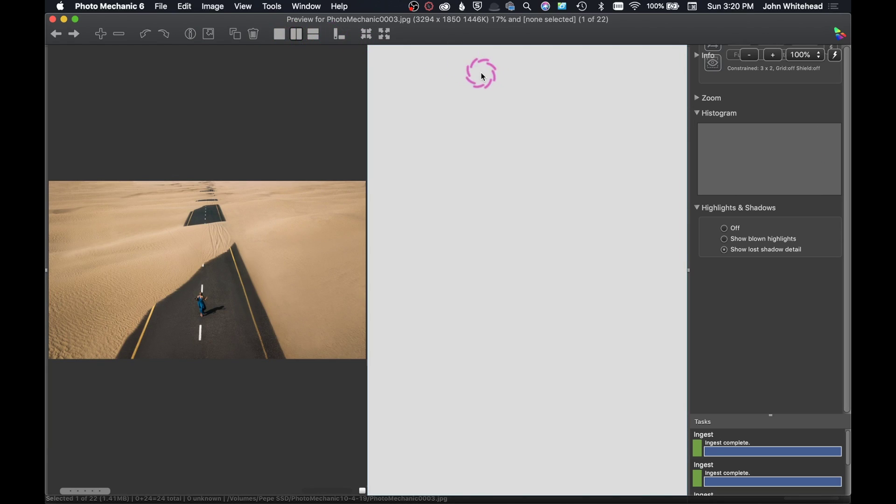
{"action": "left_click", "coordinate": [74, 34]}
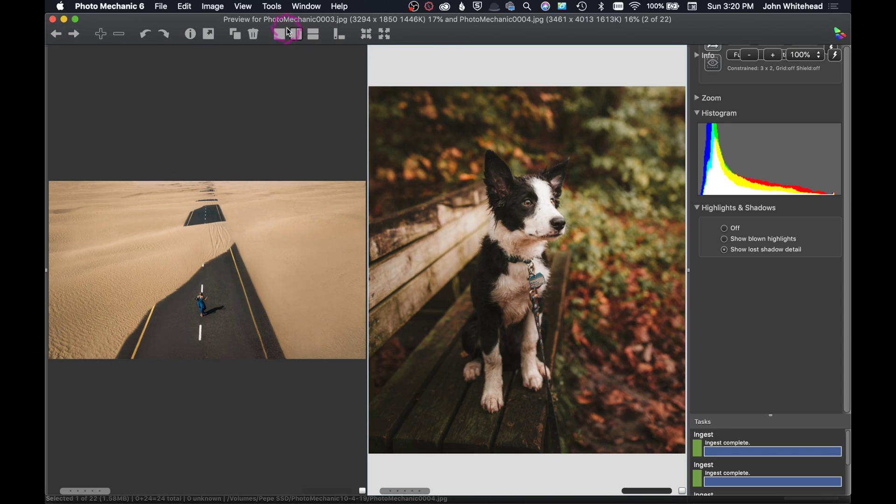
{"action": "left_click", "coordinate": [312, 35]}
{"action": "left_click", "coordinate": [278, 34]}
{"action": "left_click", "coordinate": [302, 35]}
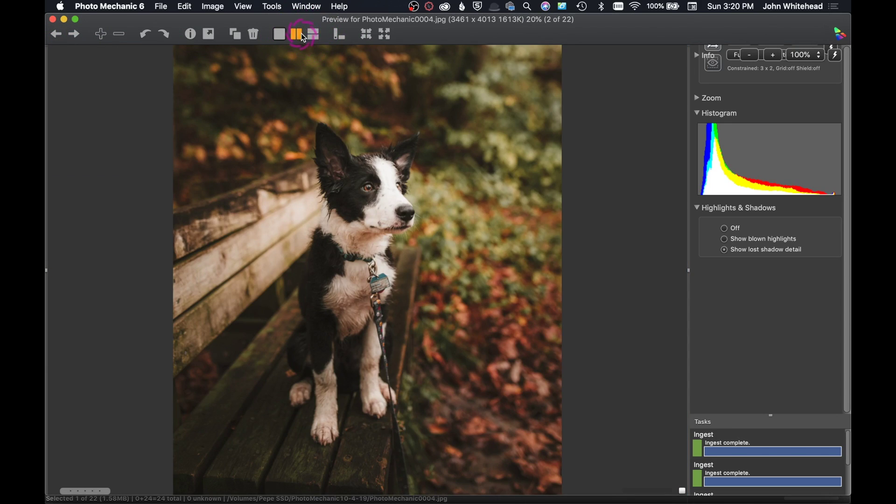
{"action": "left_click", "coordinate": [283, 36]}
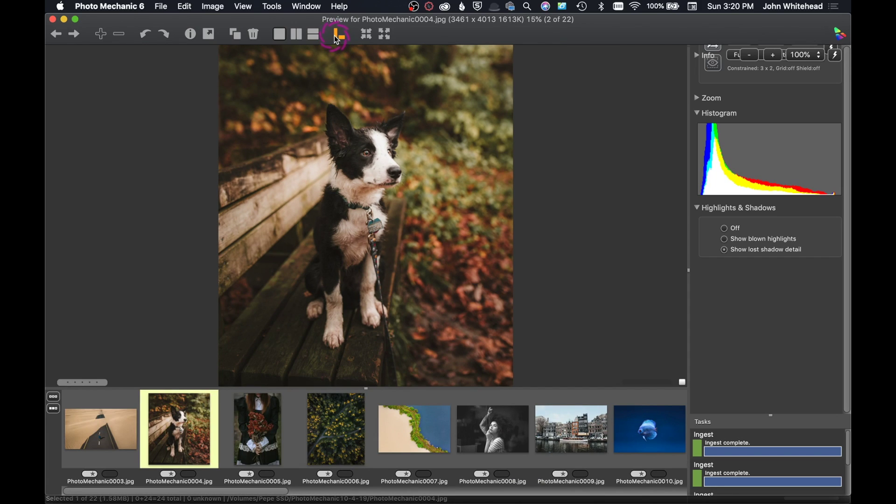
Move the thumbnail strip to the left side and toggle full-width view on and off
{"action": "left_click", "coordinate": [334, 36]}
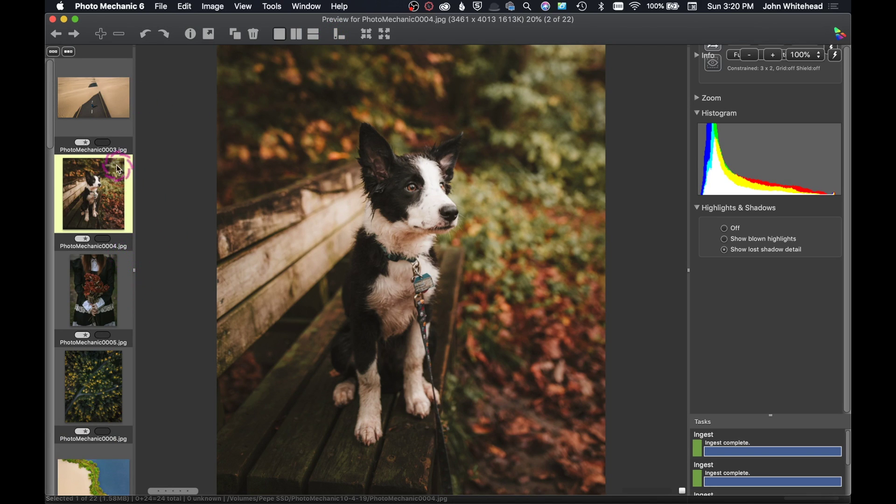
{"action": "scroll", "coordinate": [88, 112], "scroll_direction": "down", "scroll_amount": 15}
{"action": "scroll", "coordinate": [91, 125], "scroll_direction": "down", "scroll_amount": 12}
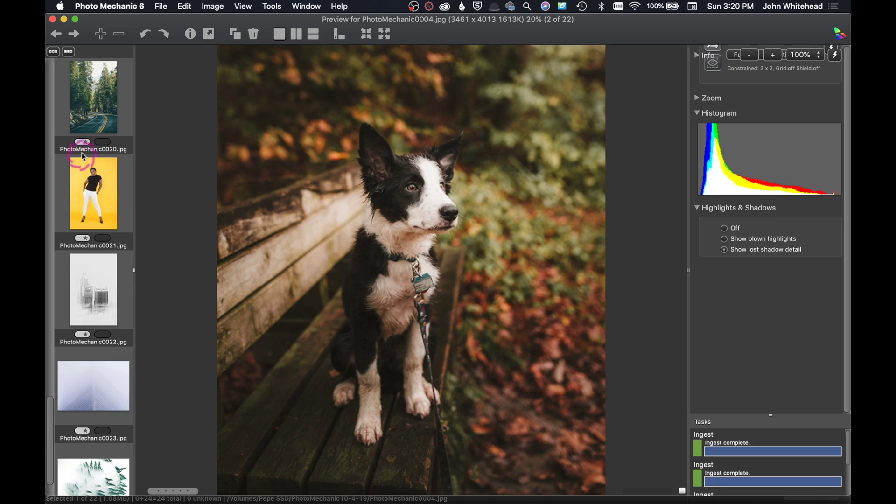
{"action": "scroll", "coordinate": [103, 187], "scroll_direction": "up", "scroll_amount": 20}
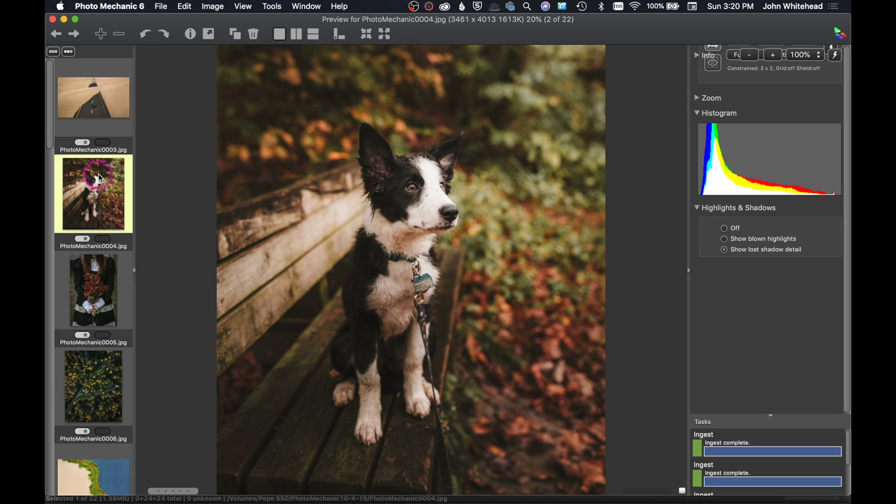
{"action": "left_click", "coordinate": [340, 37]}
{"action": "left_click", "coordinate": [386, 40]}
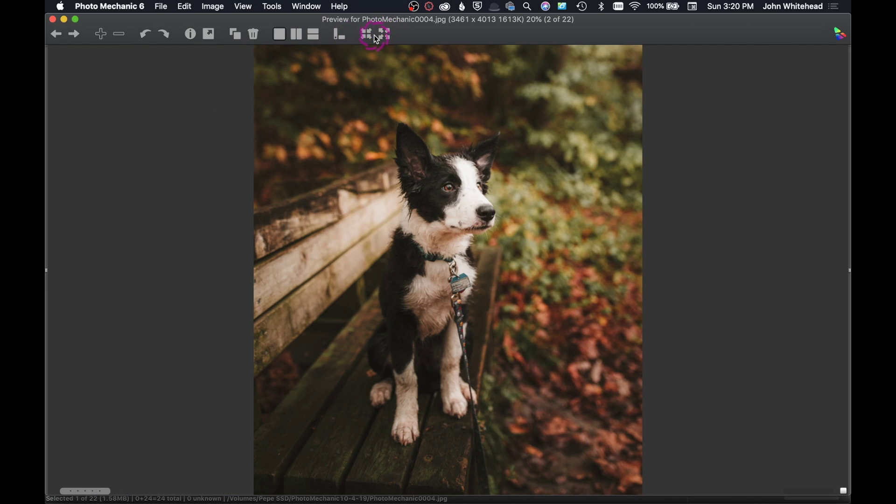
{"action": "left_click", "coordinate": [369, 38]}
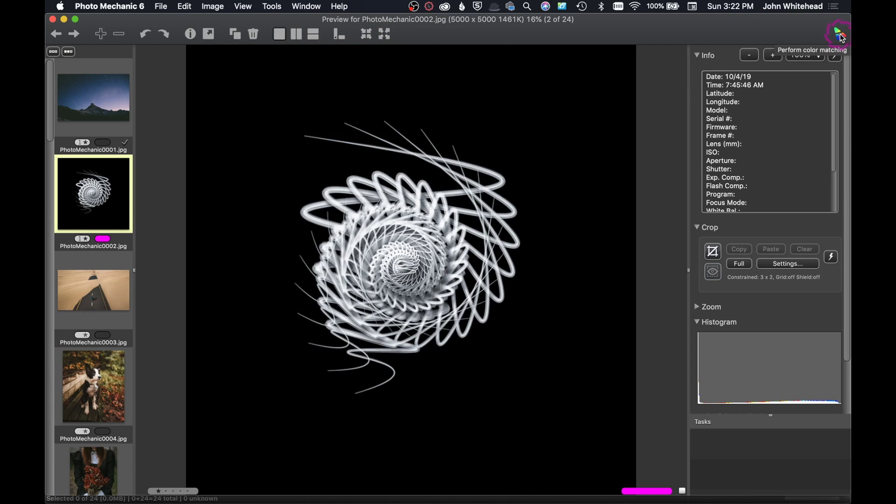
Turn off colour matching for the spiral image preview and collapse the Info section
{"action": "left_click", "coordinate": [843, 36]}
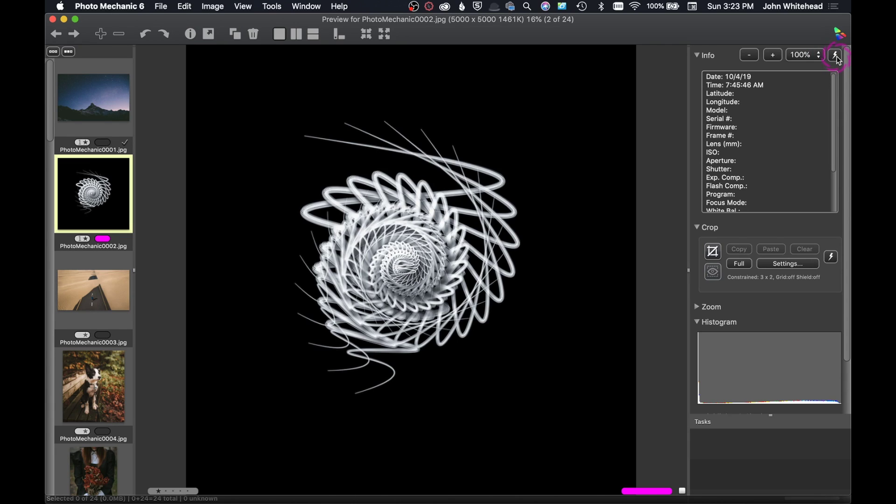
{"action": "left_click", "coordinate": [700, 56]}
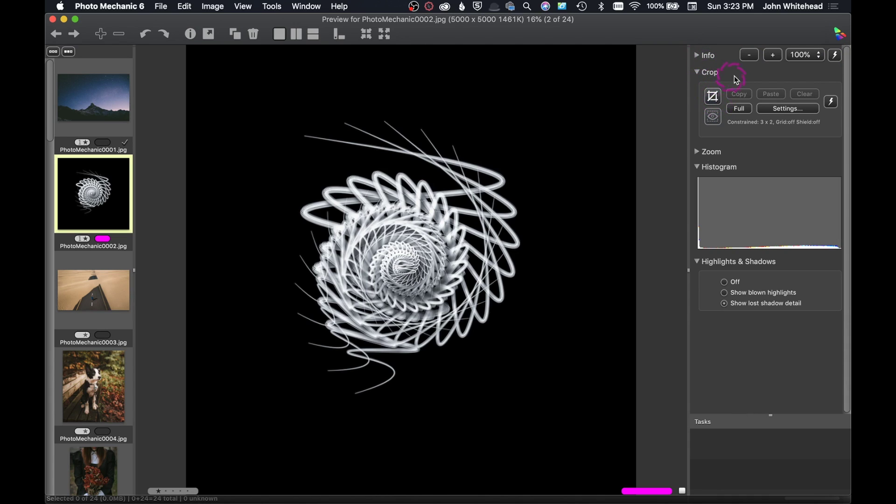
Draw a 3 by 2 crop over the spiral, review Crop Settings, then collapse Crop and expand Zoom
{"action": "left_click", "coordinate": [714, 98]}
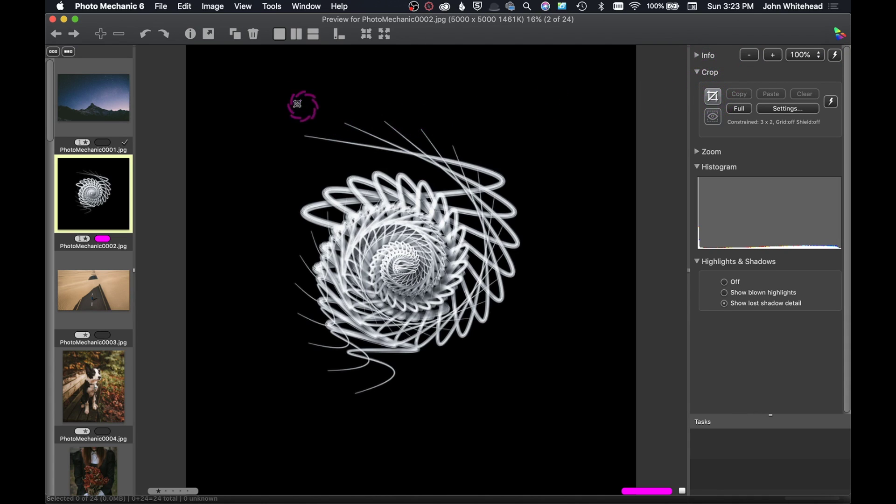
{"action": "left_click_drag", "start_coordinate": [281, 99], "coordinate": [600, 358]}
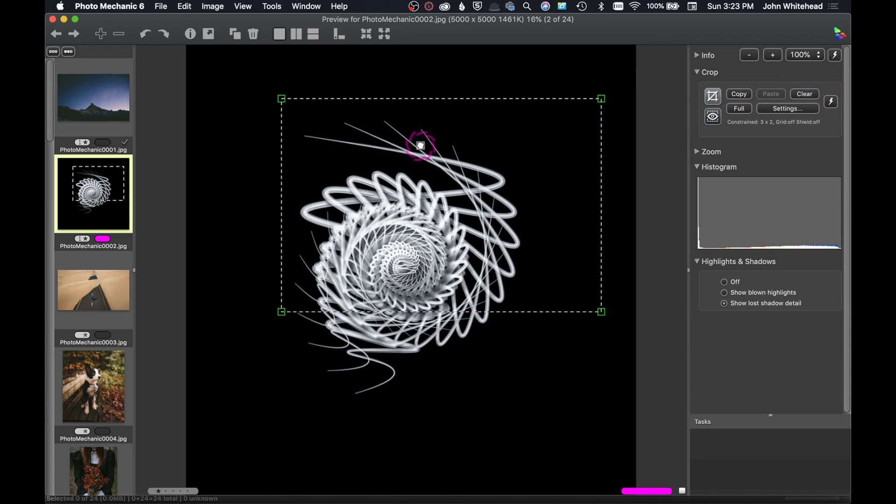
{"action": "left_click", "coordinate": [787, 109]}
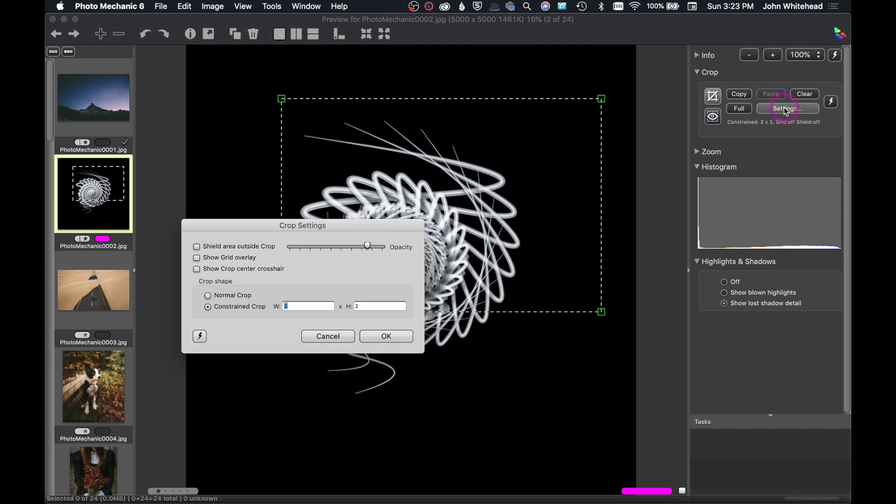
{"action": "left_click_drag", "start_coordinate": [334, 228], "coordinate": [429, 162]}
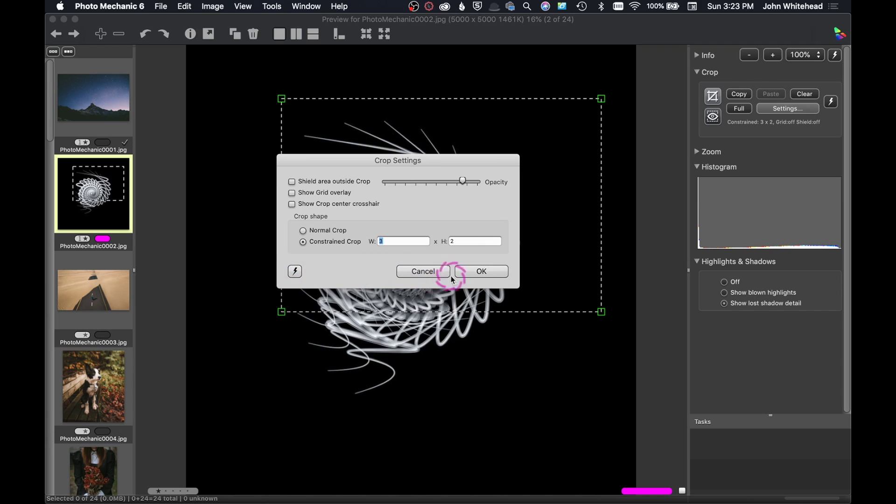
{"action": "left_click", "coordinate": [481, 272]}
{"action": "left_click", "coordinate": [698, 73]}
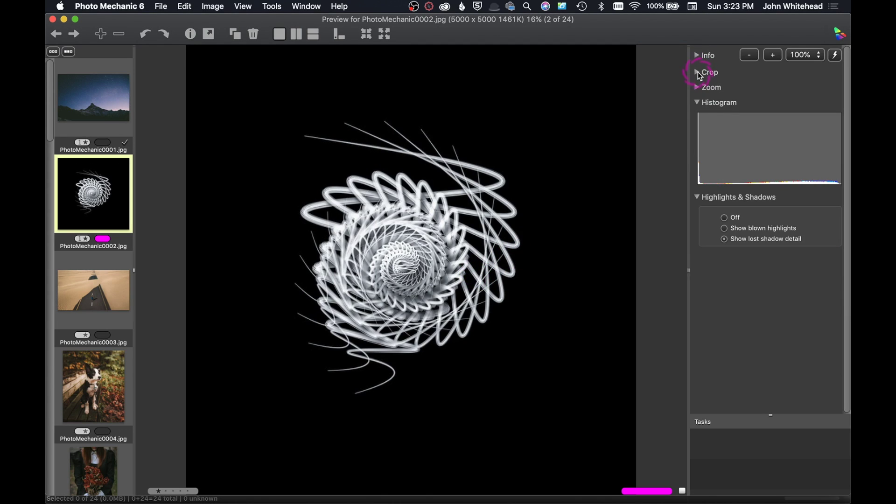
{"action": "left_click", "coordinate": [699, 87]}
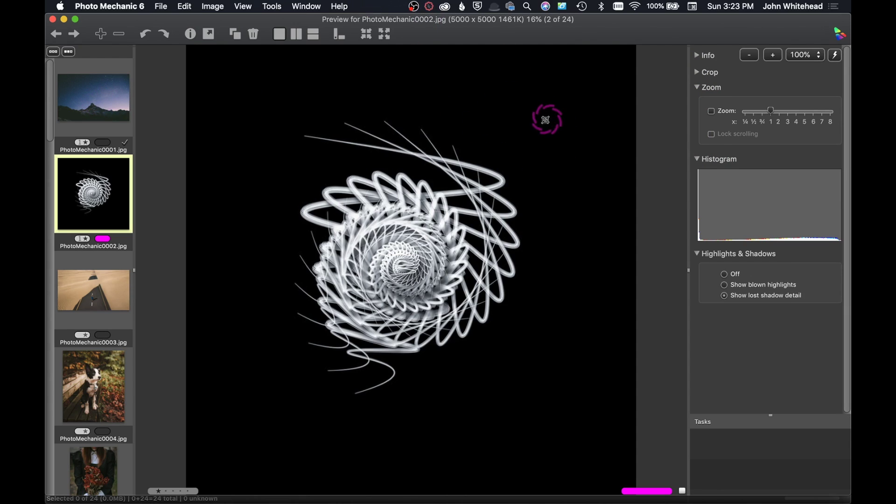
Zoom the preview to 100%, 75% and 50%, advance to dog photo PhotoMechanic0004, and turn zoom off
{"action": "left_click", "coordinate": [711, 112]}
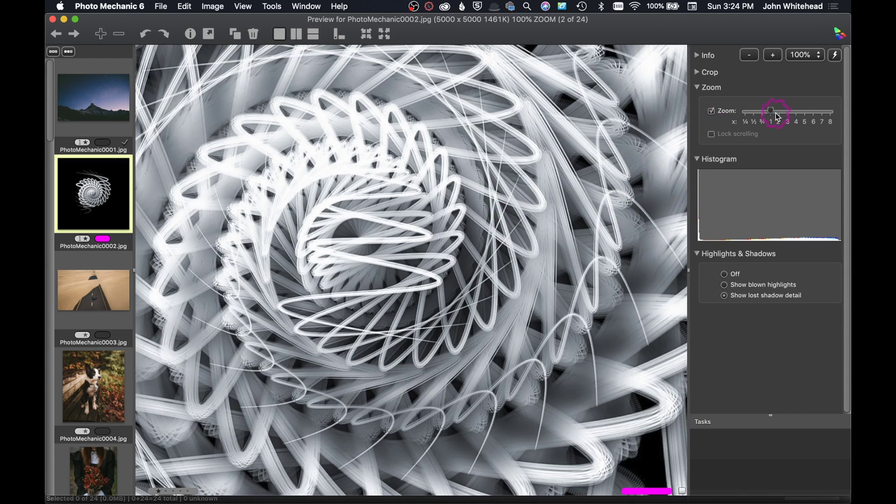
{"action": "left_click_drag", "start_coordinate": [777, 115], "coordinate": [763, 113]}
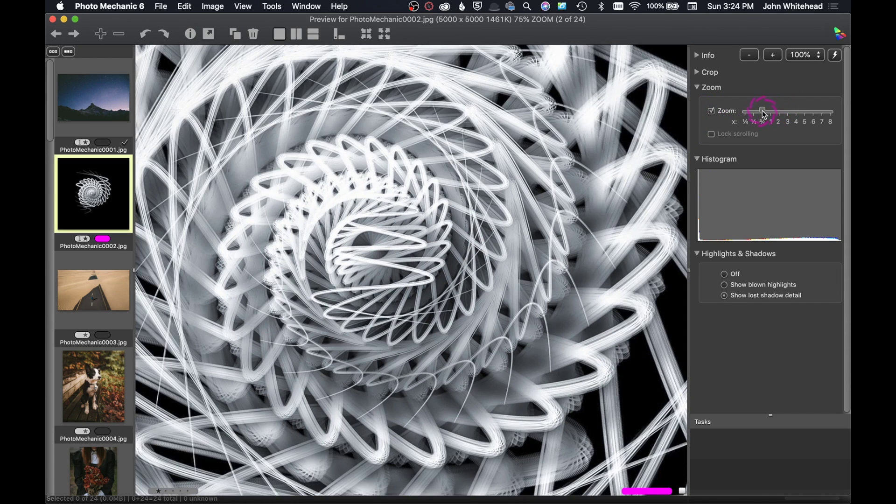
{"action": "mouse_move", "coordinate": [764, 115]}
{"action": "left_mouse_down"}
{"action": "mouse_move", "coordinate": [782, 115]}
{"action": "mouse_move", "coordinate": [754, 114]}
{"action": "left_mouse_up"}
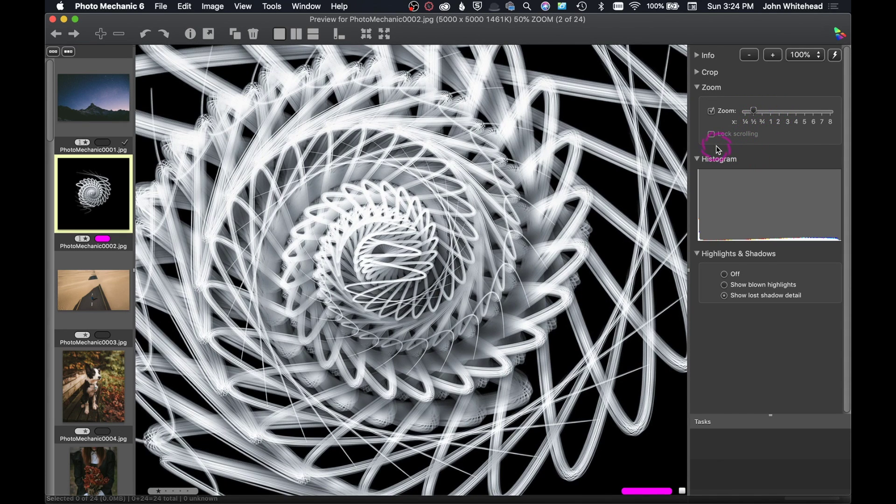
{"action": "key", "text": "Right"}
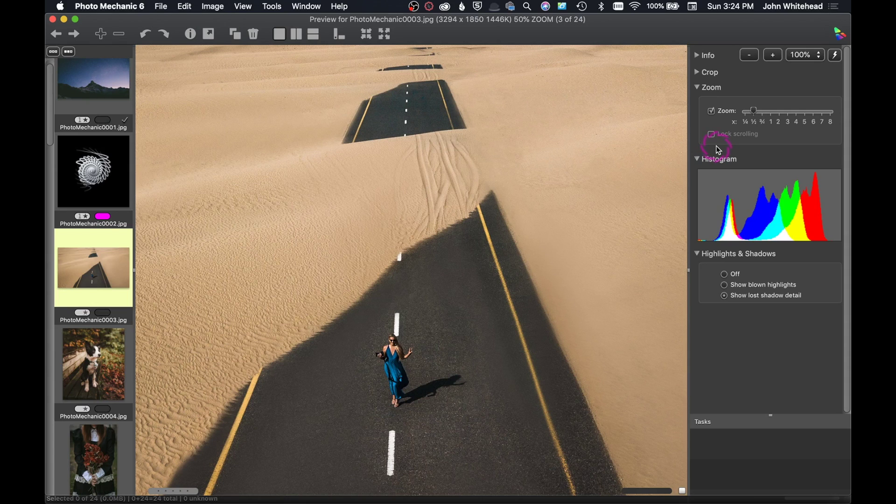
{"action": "key", "text": "Right"}
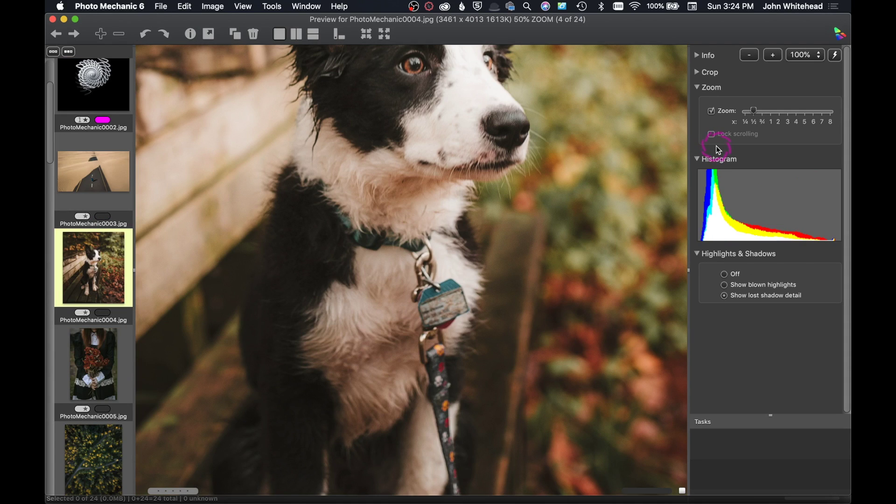
{"action": "left_click", "coordinate": [712, 112]}
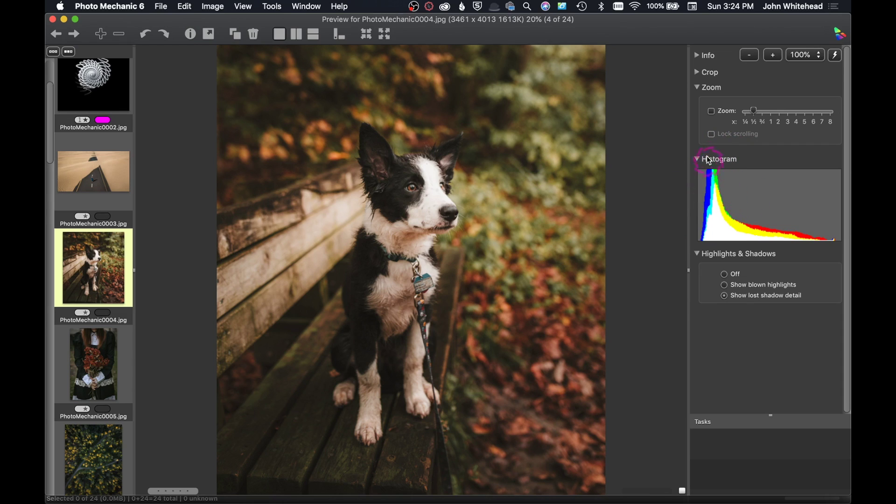
Try Show blown highlights, set Highlights & Shadows to Off, and close the preview window
{"action": "left_click", "coordinate": [724, 286]}
{"action": "left_click", "coordinate": [724, 275]}
{"action": "left_click", "coordinate": [52, 19]}
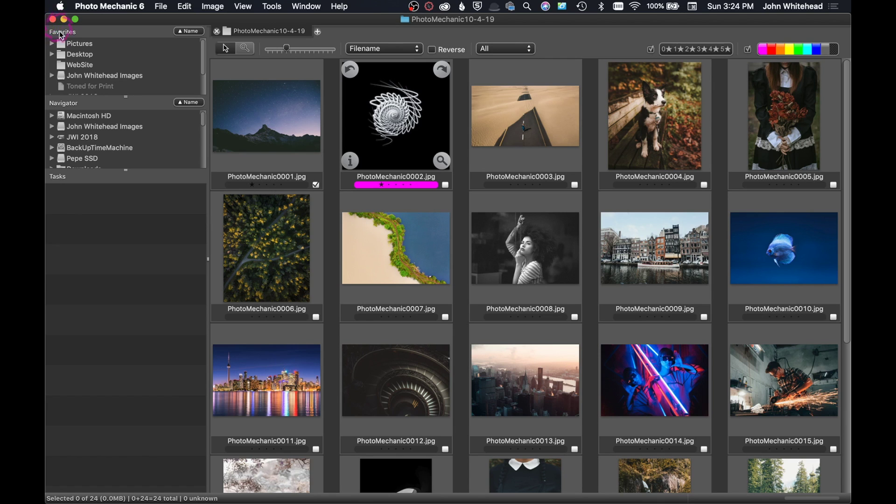
{"action": "left_click", "coordinate": [219, 188]}
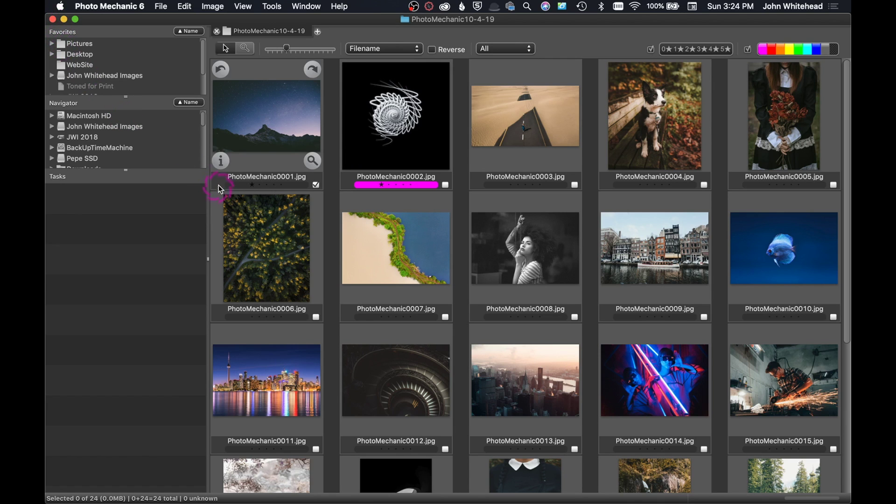
{"action": "double_click", "coordinate": [259, 125]}
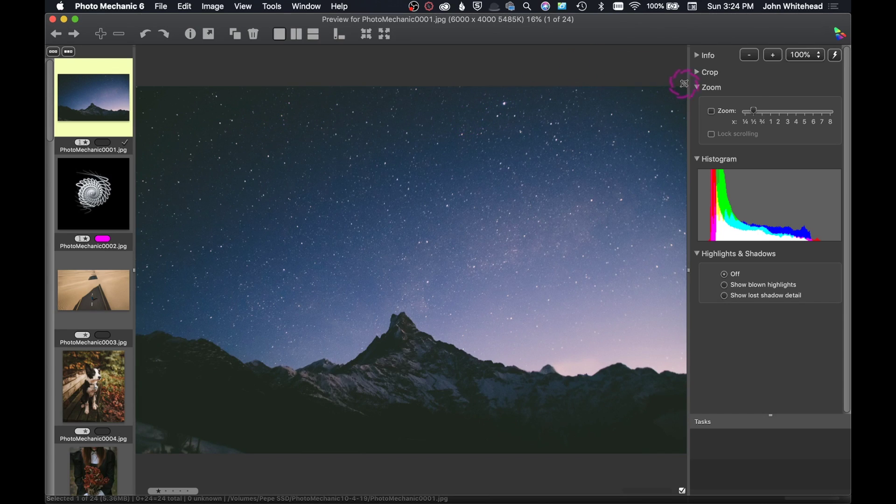
{"action": "left_click", "coordinate": [700, 88]}
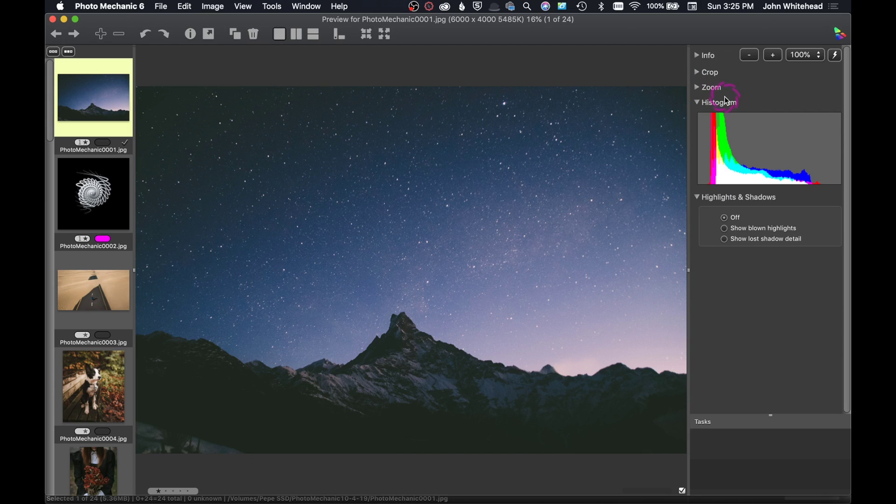
{"action": "key", "text": "Right"}
{"action": "key", "text": "Right"}
{"action": "key", "text": "Right"}
{"action": "key", "text": "Right"}
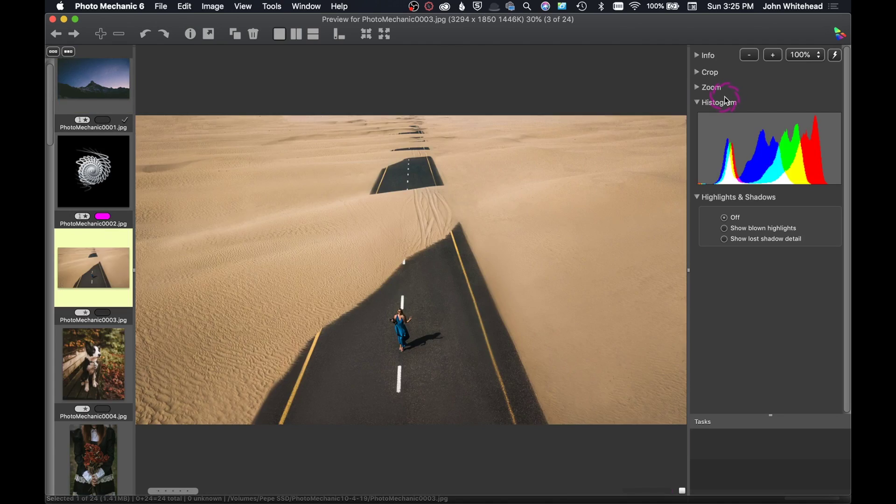
{"action": "key", "text": "Left"}
{"action": "key", "text": "Left"}
{"action": "key", "text": "Left"}
{"action": "key", "text": "Left"}
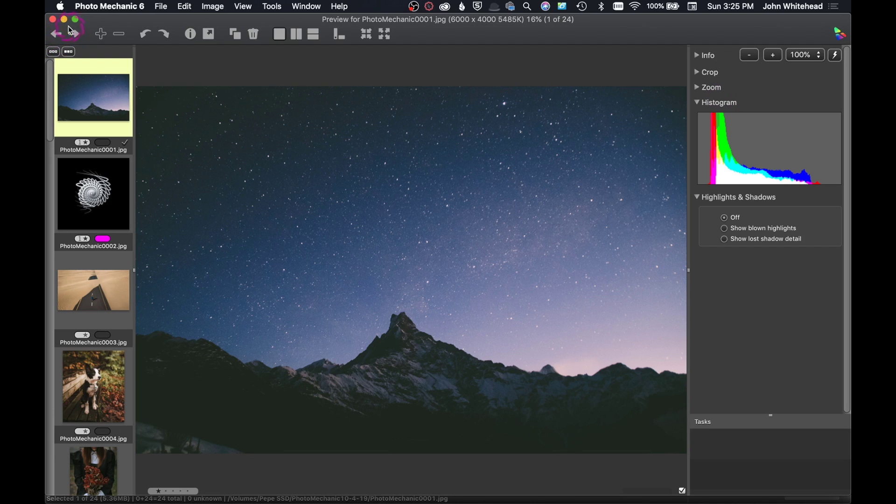
{"action": "left_click", "coordinate": [53, 19]}
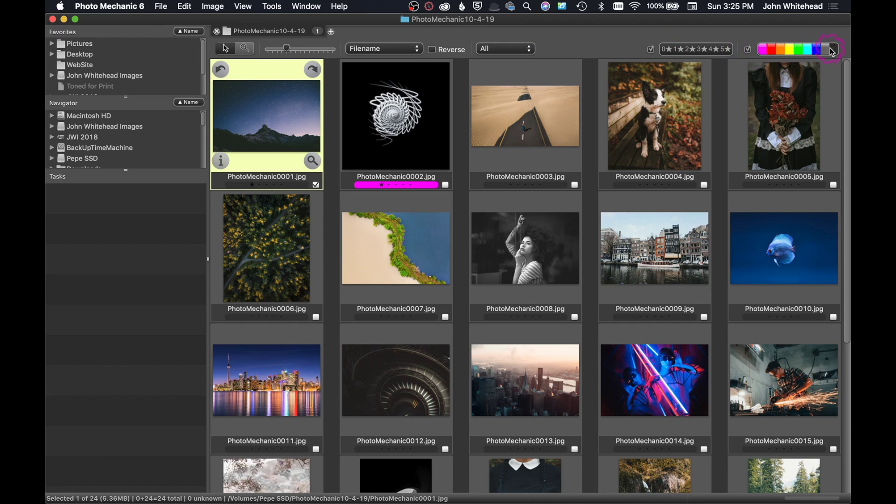
Look over the Image menu's colour classes, then give PhotoMechanic0001 a 5-star rating
{"action": "left_click", "coordinate": [212, 6]}
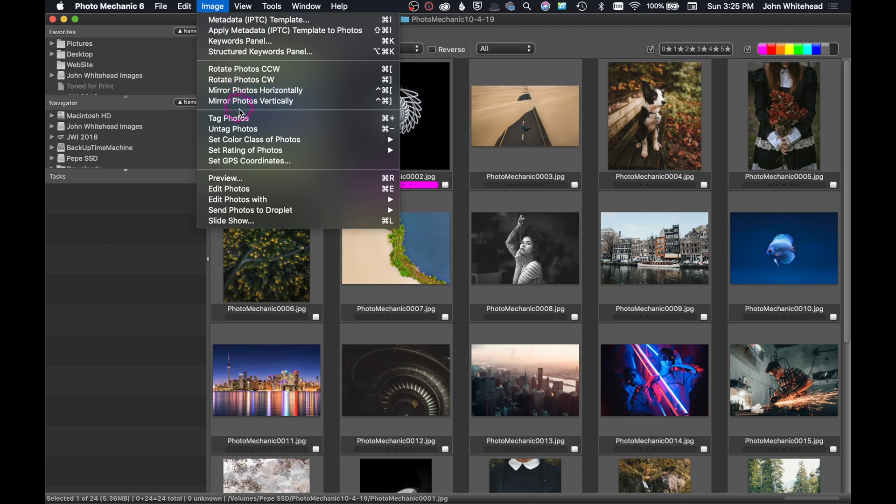
{"action": "left_click", "coordinate": [244, 139]}
{"action": "left_click", "coordinate": [432, 138]}
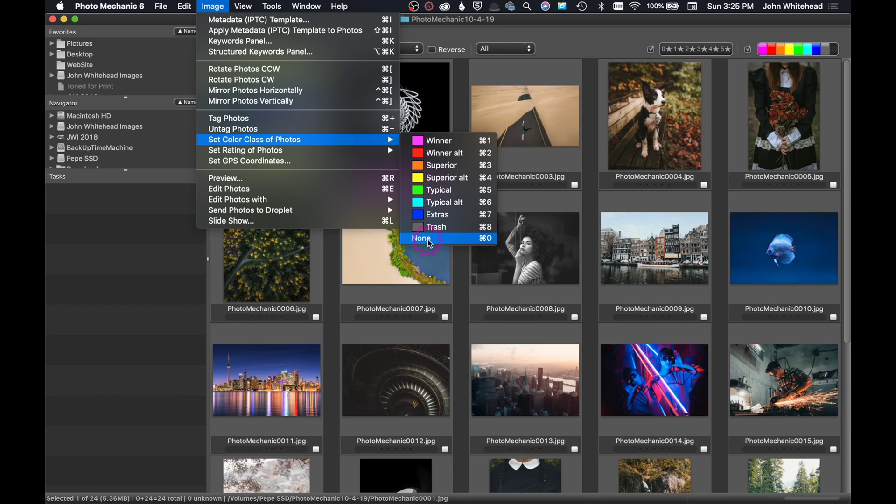
{"action": "mouse_move", "coordinate": [277, 149]}
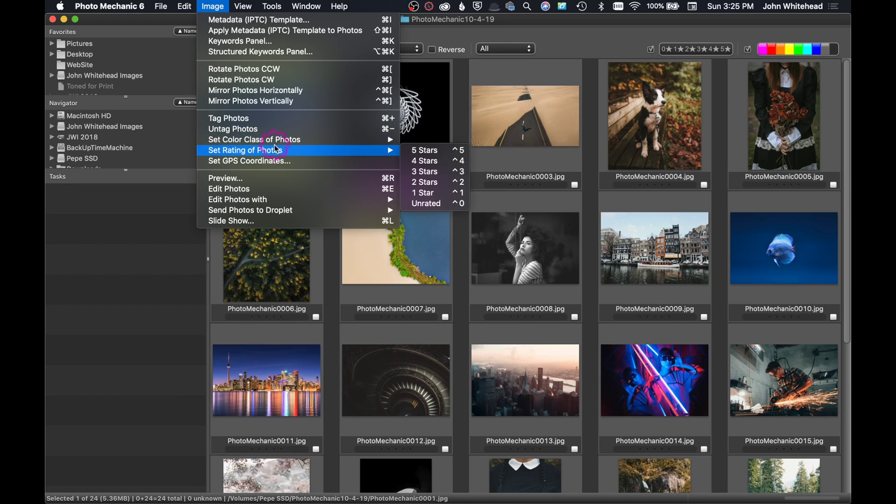
{"action": "left_click", "coordinate": [440, 151]}
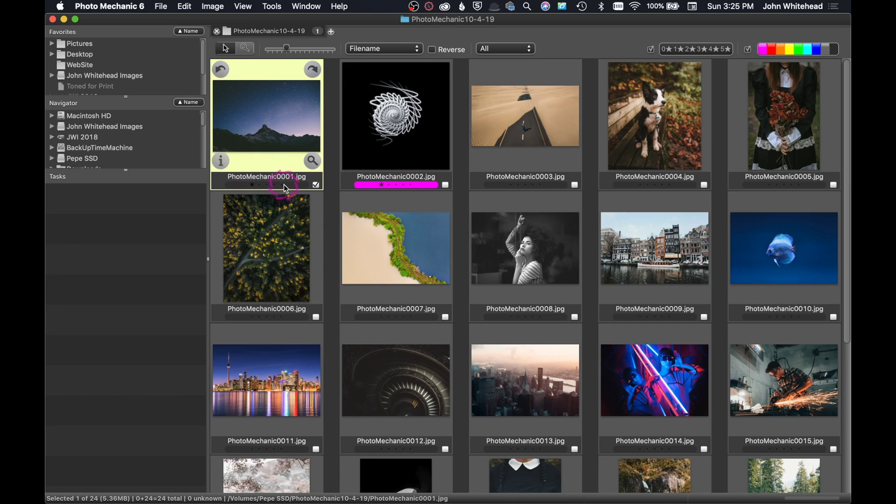
Give 0001 and 0002 one-star ratings and leave 0001 without a magenta colour class
{"action": "key", "text": "super+1"}
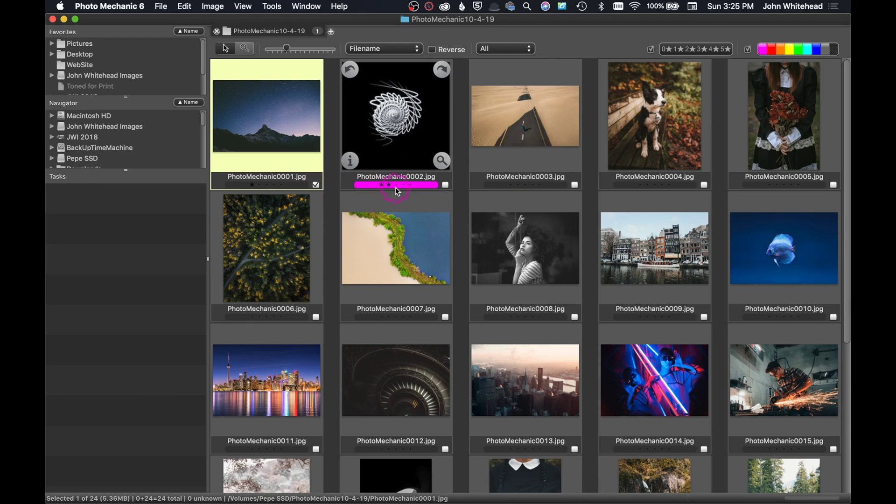
{"action": "left_click", "coordinate": [412, 184]}
{"action": "left_click", "coordinate": [382, 185]}
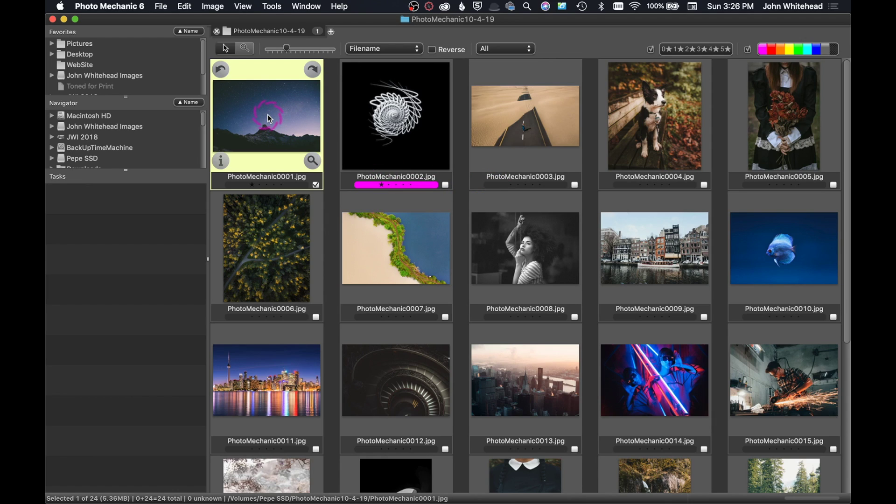
{"action": "key", "text": "1"}
{"action": "left_click", "coordinate": [284, 187]}
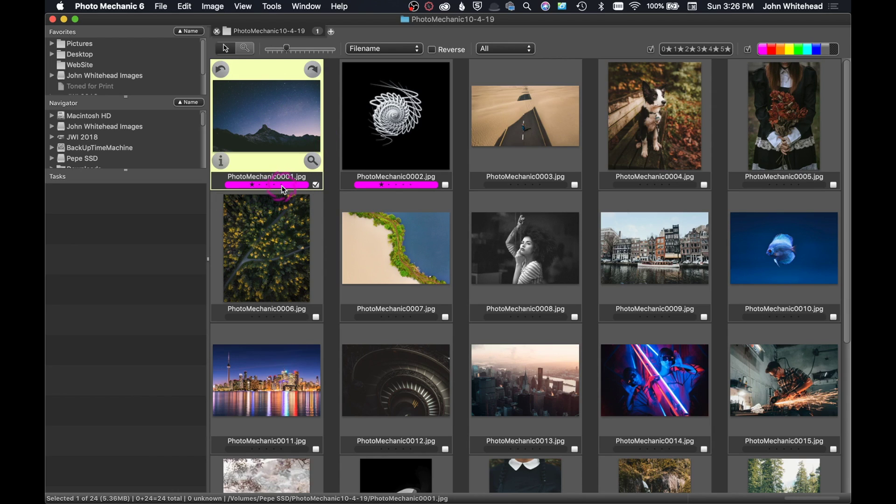
{"action": "left_click", "coordinate": [281, 186]}
Reselect PhotoMechanic0001 and open it in the Preview window
{"action": "left_click", "coordinate": [395, 134]}
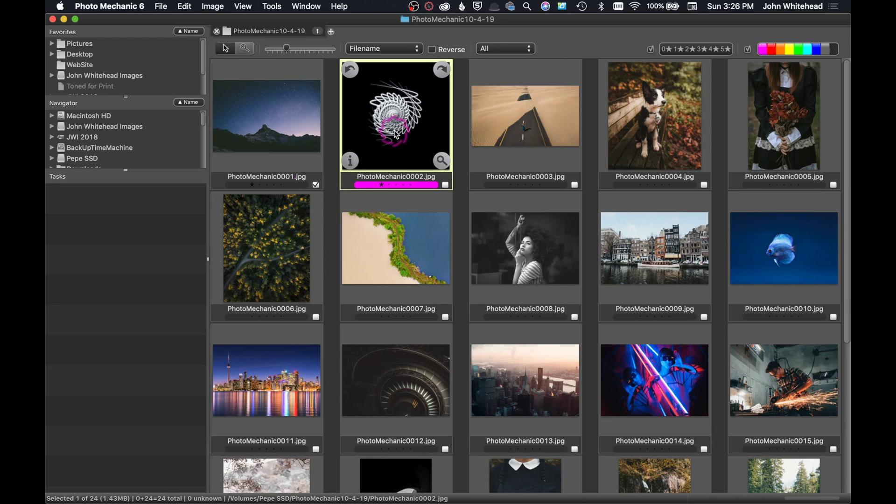
{"action": "left_click", "coordinate": [292, 122]}
{"action": "double_click", "coordinate": [291, 122]}
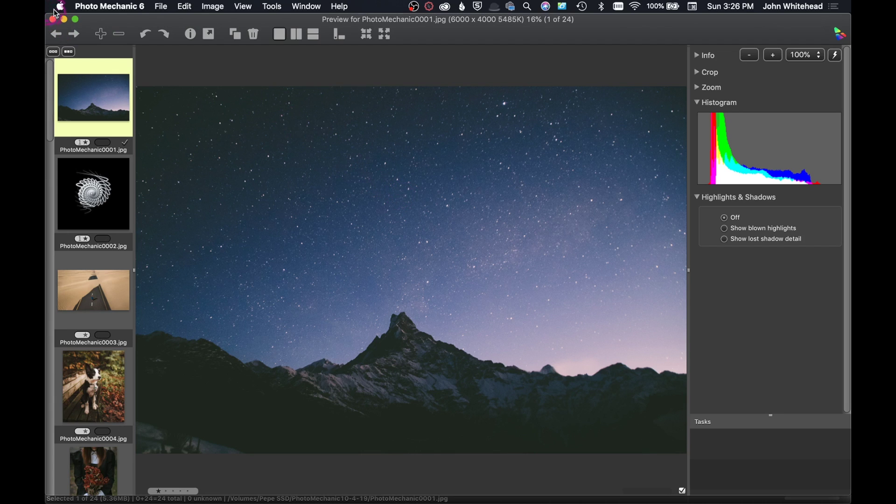
Change settings in the Preview window's panels before stepping through the photos
{"action": "left_click", "coordinate": [102, 108]}
{"action": "left_click", "coordinate": [182, 439]}
{"action": "left_click", "coordinate": [168, 433]}
{"action": "left_click", "coordinate": [80, 133]}
{"action": "left_click", "coordinate": [85, 119]}
{"action": "left_click", "coordinate": [165, 465]}
{"action": "left_click", "coordinate": [166, 493]}
Step through the photos, tagging 0002, 0005, 0007 and 0012 with magenta
{"action": "key", "text": "Right"}
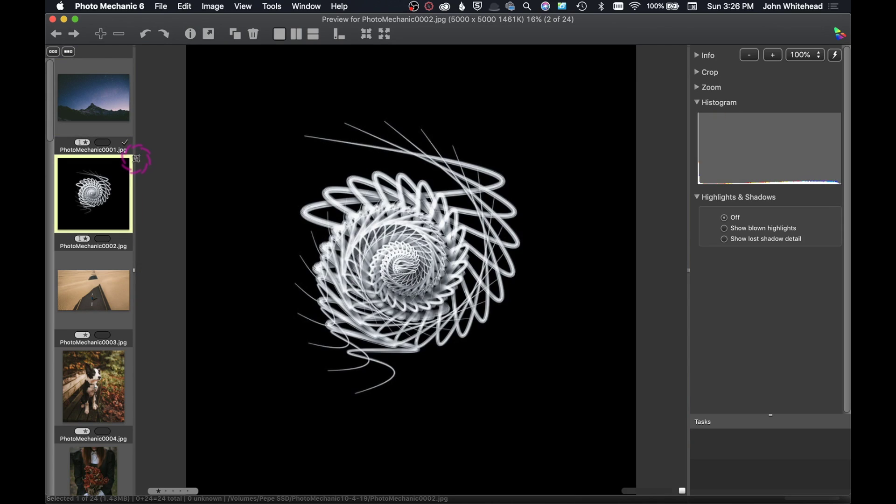
{"action": "key", "text": "2"}
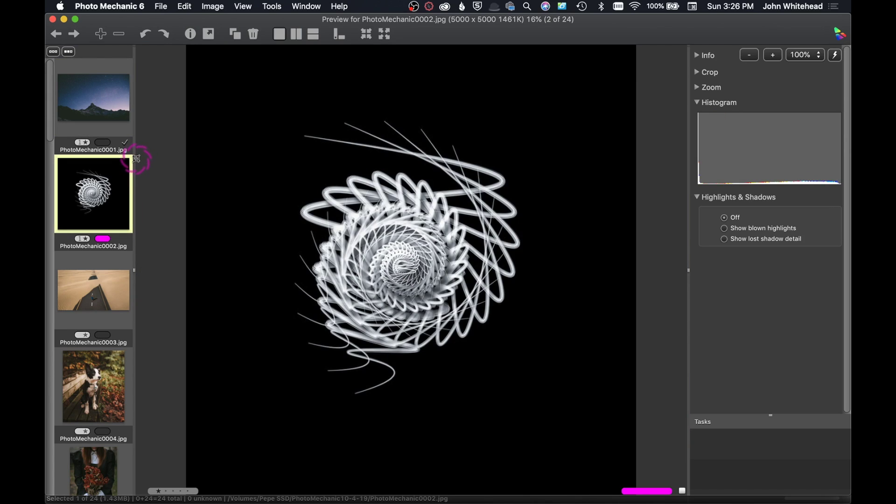
{"action": "key", "text": "Right"}
{"action": "key", "text": "Right"}
{"action": "key", "text": "Right"}
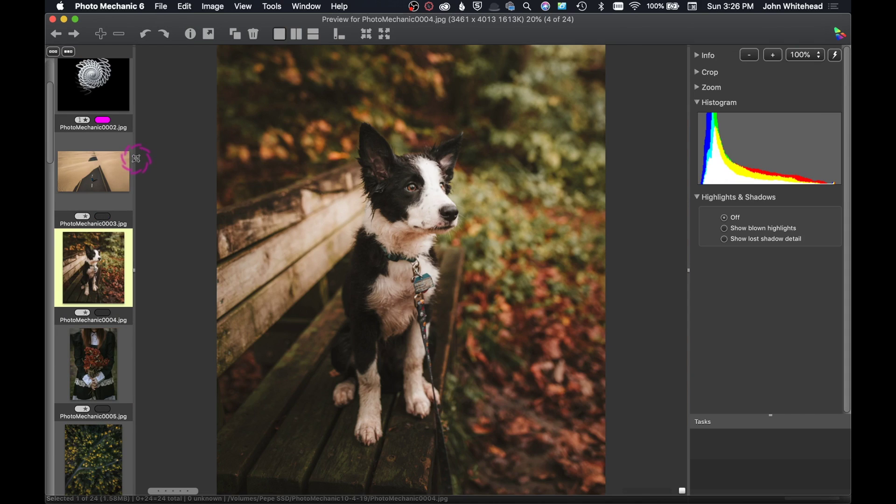
{"action": "key", "text": "2"}
{"action": "key", "text": "Right"}
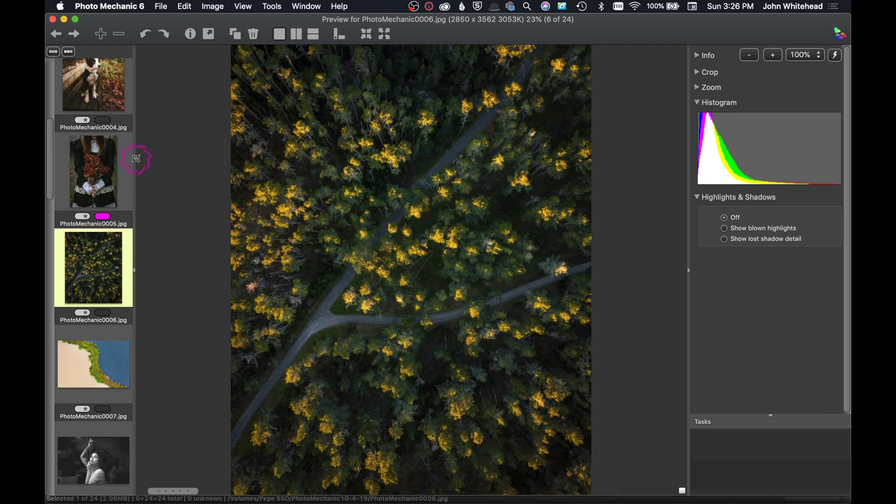
{"action": "key", "text": "Right"}
{"action": "key", "text": "2"}
{"action": "key", "text": "Right"}
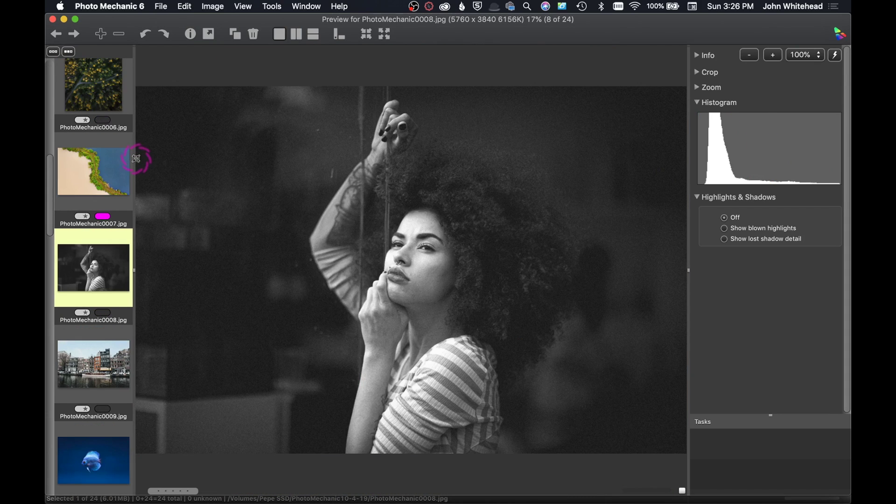
{"action": "key", "text": "Right"}
{"action": "key", "text": "Right"}
{"action": "key", "text": "Right"}
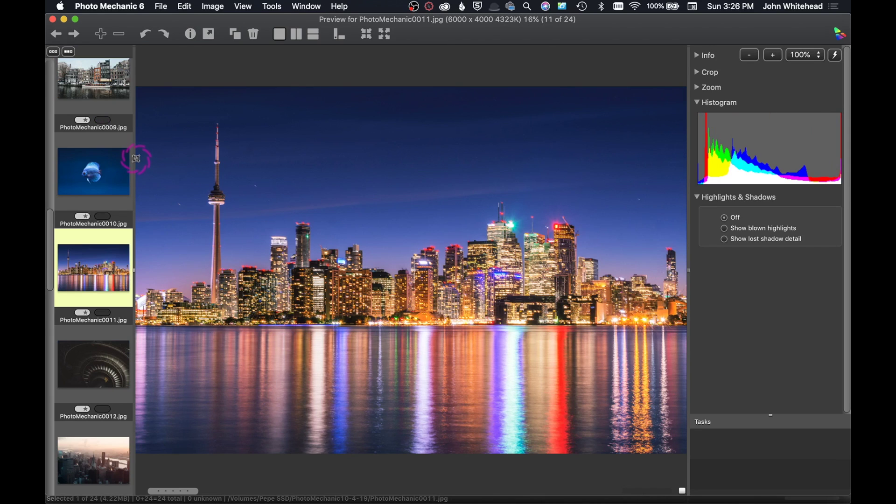
Continue stepping through, tagging 0014, 0015, 0016 and 0023 with magenta
{"action": "key", "text": "Right"}
{"action": "key", "text": "2"}
{"action": "key", "text": "Right"}
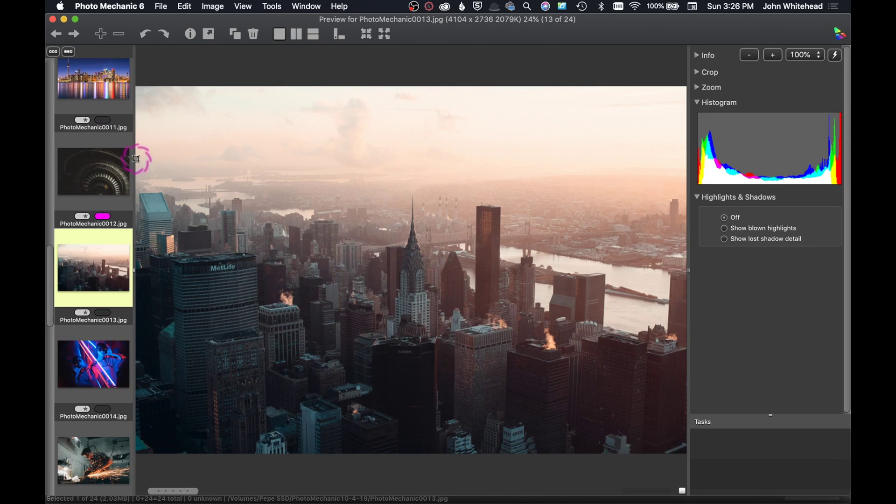
{"action": "key", "text": "Right"}
{"action": "key", "text": "Right"}
{"action": "key", "text": "Left"}
{"action": "key", "text": "2"}
{"action": "key", "text": "Right"}
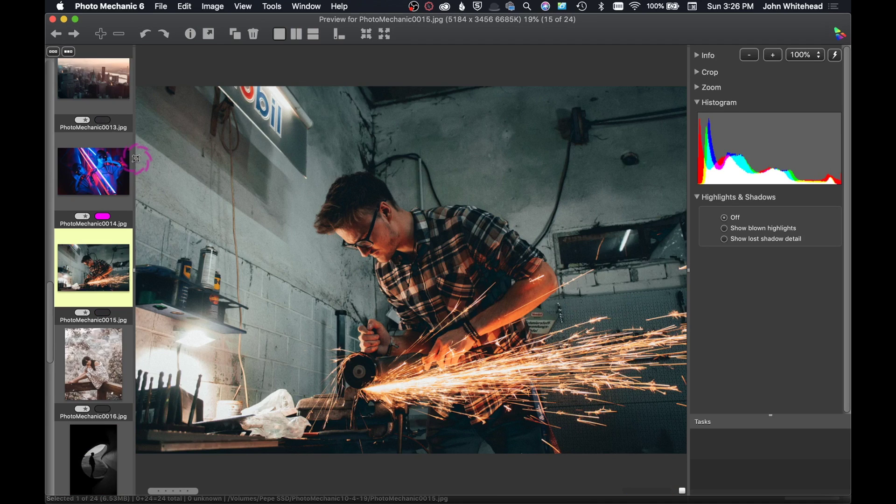
{"action": "key", "text": "2"}
{"action": "key", "text": "Right"}
{"action": "key", "text": "Right"}
{"action": "key", "text": "Left"}
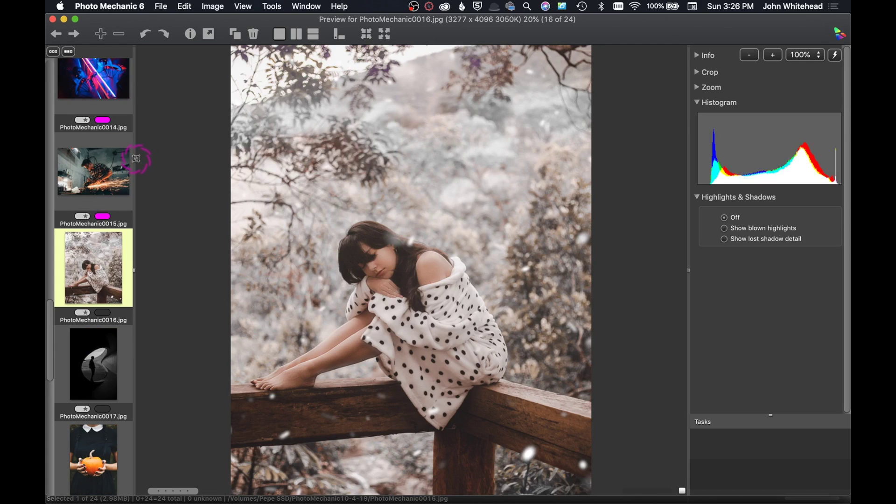
{"action": "key", "text": "2"}
{"action": "key", "text": "Right"}
{"action": "key", "text": "Right"}
{"action": "key", "text": "Right"}
{"action": "key", "text": "Right"}
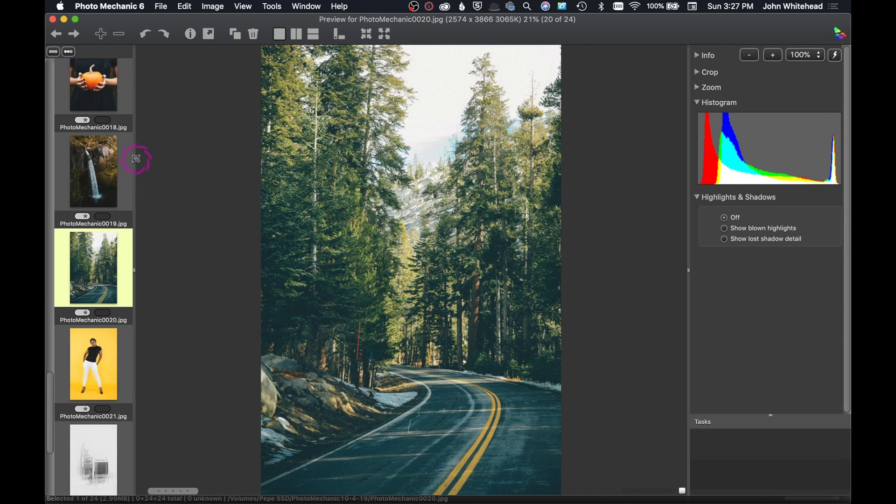
{"action": "key", "text": "Right"}
{"action": "key", "text": "Right"}
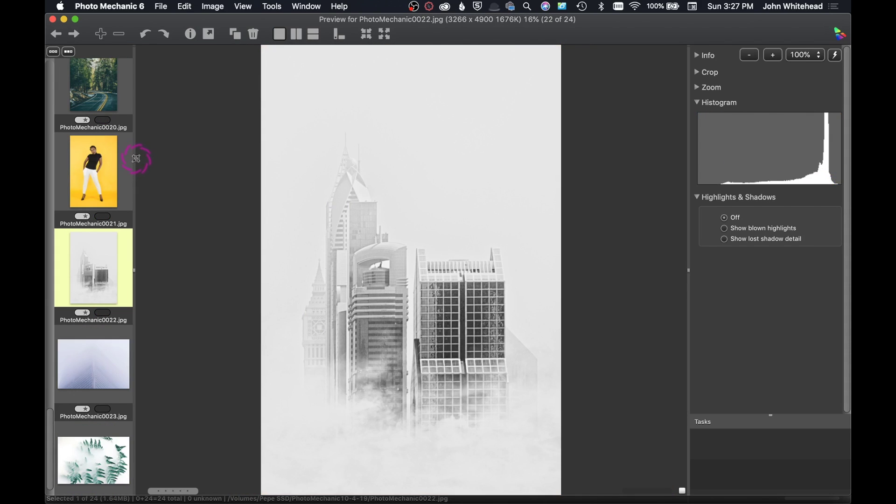
{"action": "key", "text": "Right"}
{"action": "key", "text": "2"}
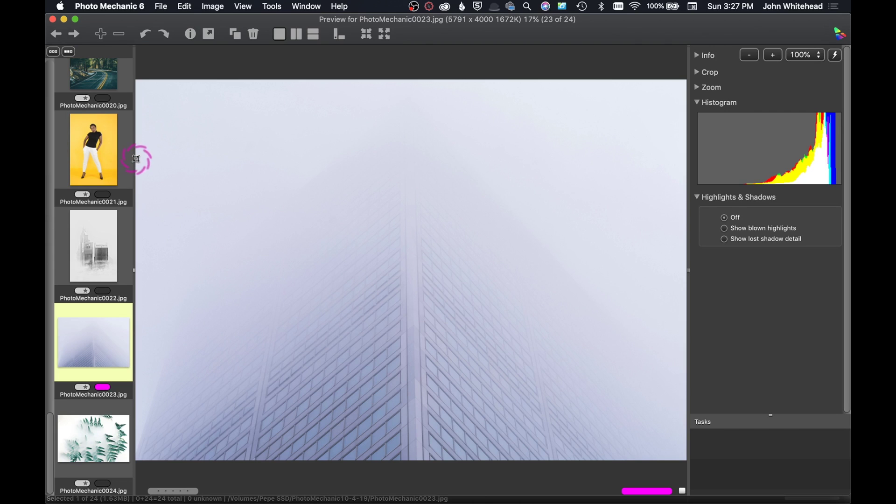
Close the preview, remove the one-star filter, hide unlabelled photos, and select 0005
{"action": "left_click", "coordinate": [52, 19]}
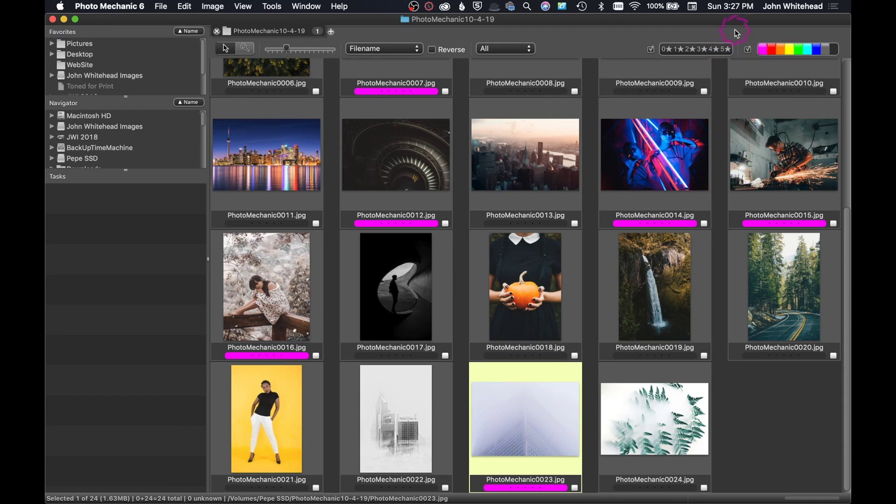
{"action": "left_click", "coordinate": [673, 50]}
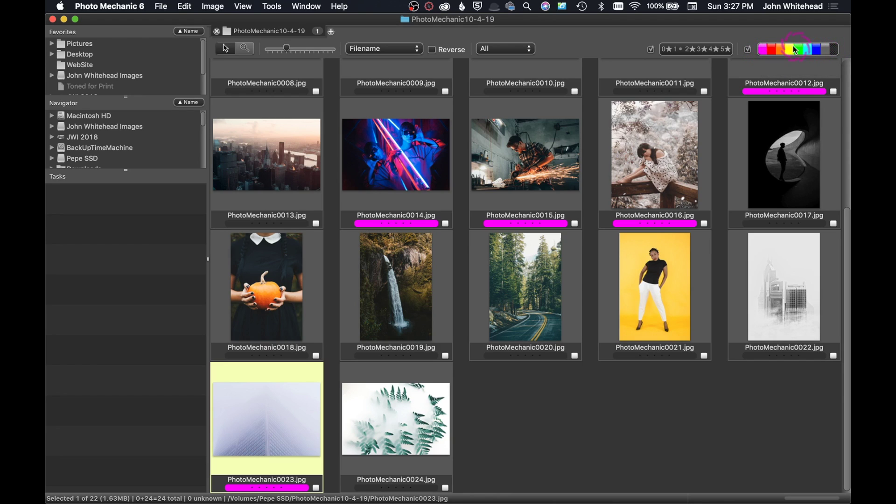
{"action": "left_click", "coordinate": [838, 49]}
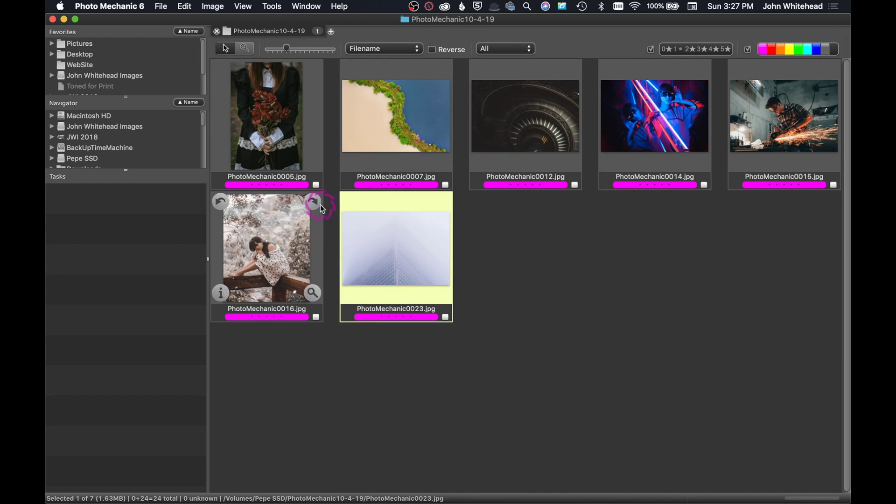
{"action": "left_click", "coordinate": [270, 125]}
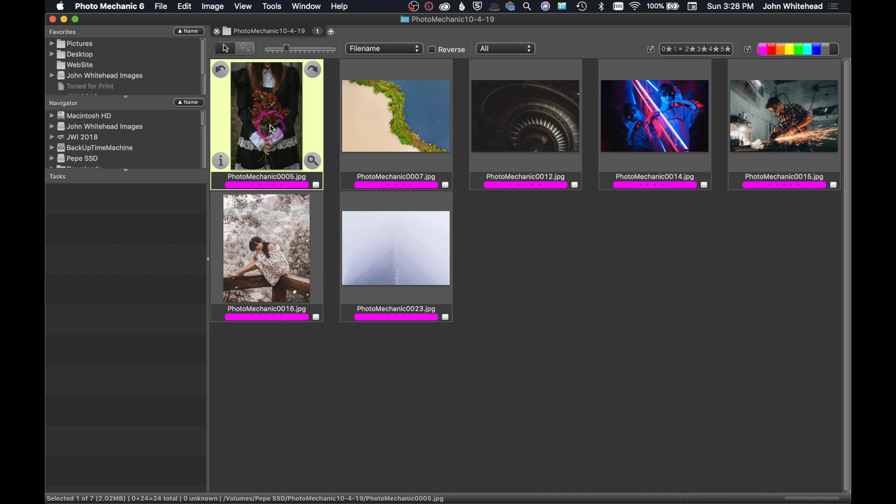
Change photos 0005, 0007 and 0012 to the red colour class
{"action": "key", "text": "1"}
{"action": "key", "text": "Right"}
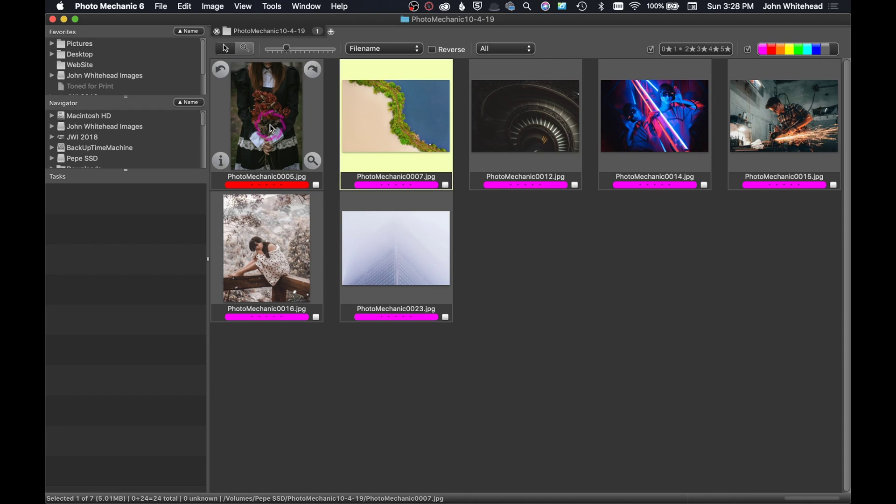
{"action": "key", "text": "1"}
{"action": "key", "text": "Right"}
{"action": "key", "text": "1"}
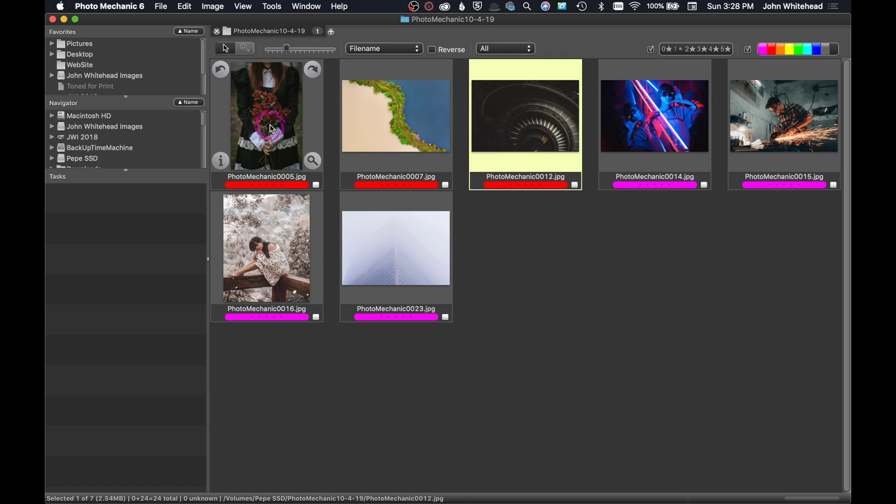
Toggle the red and magenta filter swatches, then re-filter to only red and magenta photos
{"action": "left_click", "coordinate": [760, 49]}
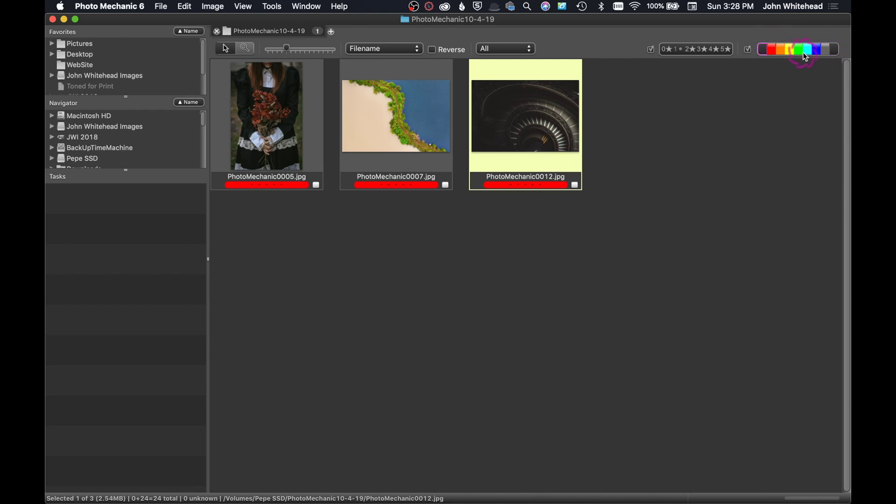
{"action": "left_click", "coordinate": [761, 51]}
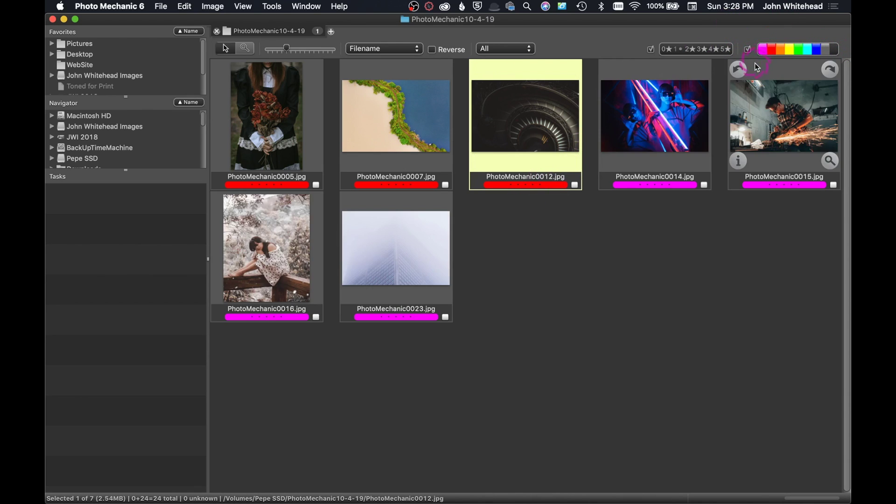
{"action": "left_click", "coordinate": [763, 52]}
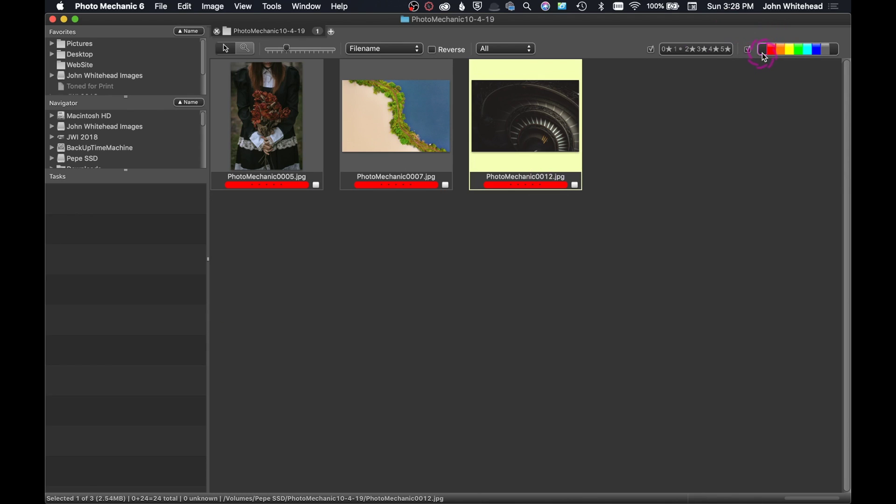
{"action": "left_click", "coordinate": [762, 52]}
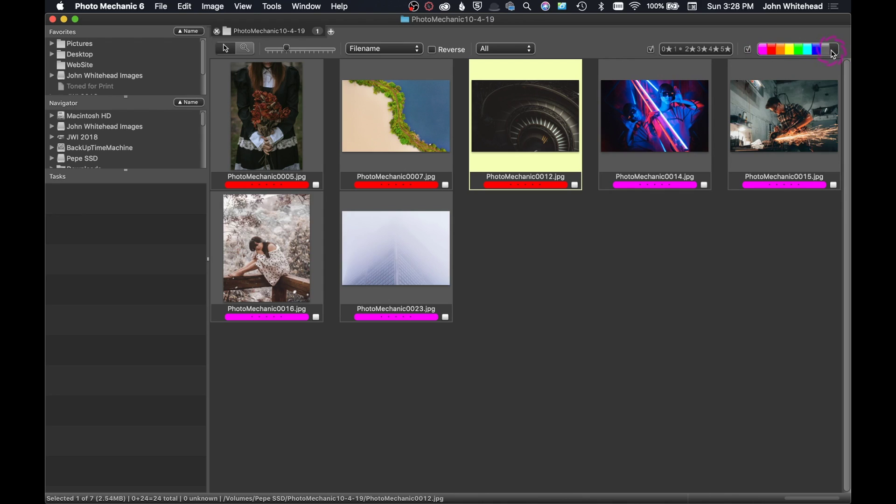
{"action": "left_click", "coordinate": [835, 54]}
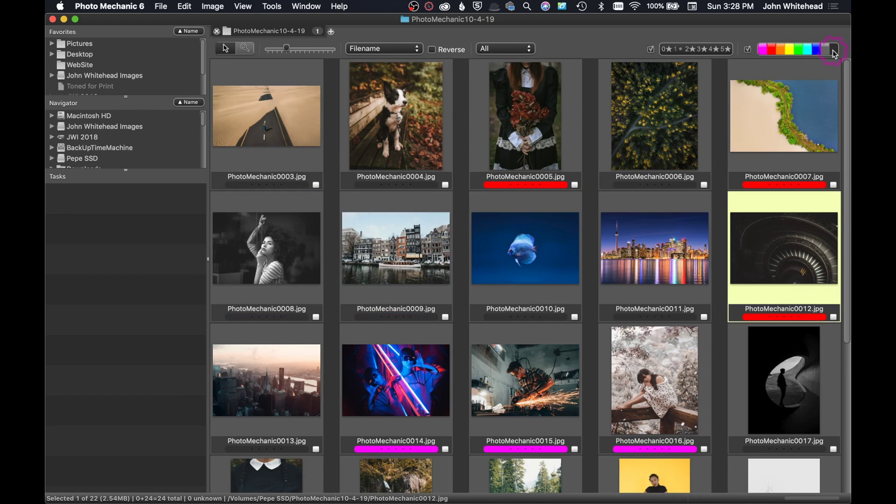
{"action": "left_click", "coordinate": [835, 54]}
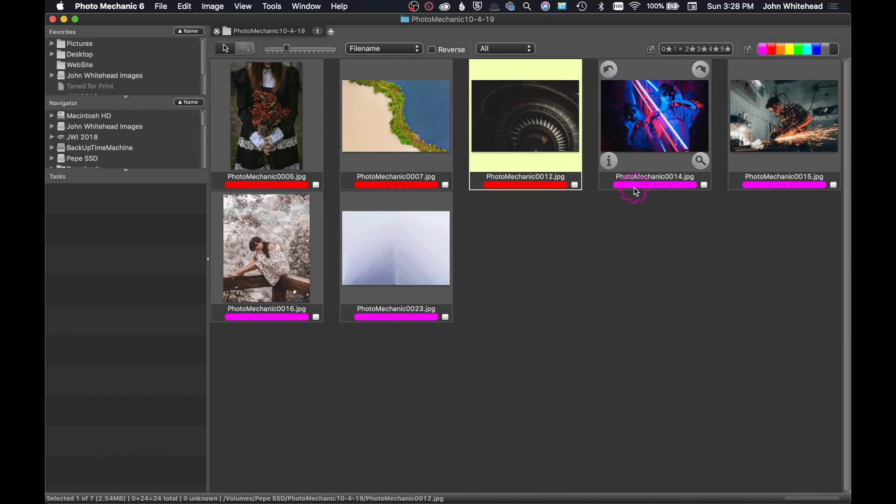